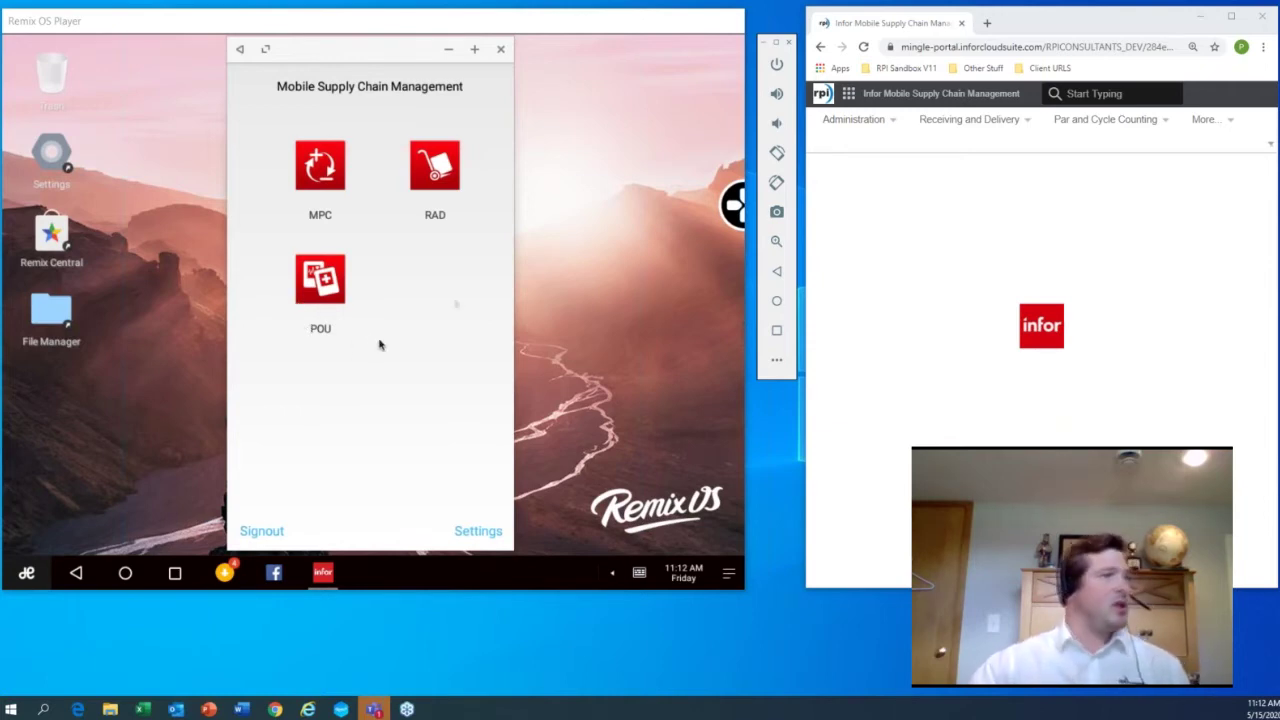
Step: Open Par Count in the MPC module
{"action": "left_click", "coordinate": [320, 170]}
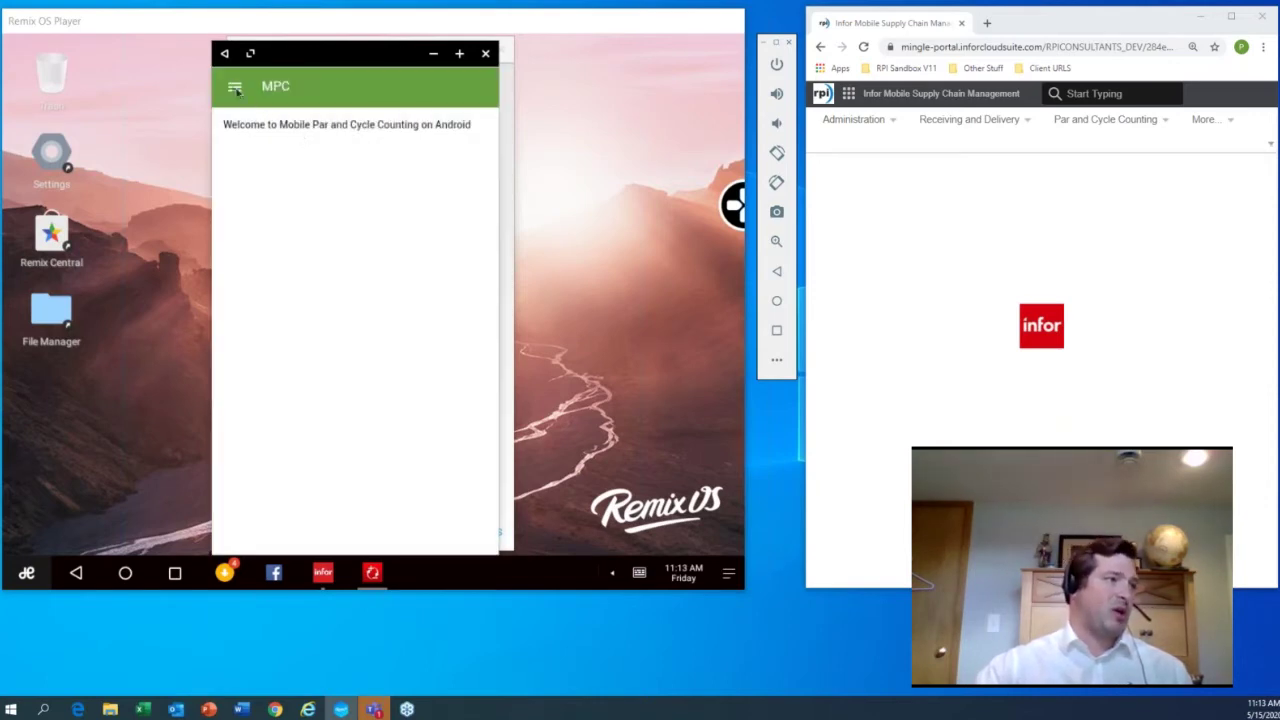
{"action": "left_click", "coordinate": [235, 88]}
{"action": "left_click", "coordinate": [305, 320]}
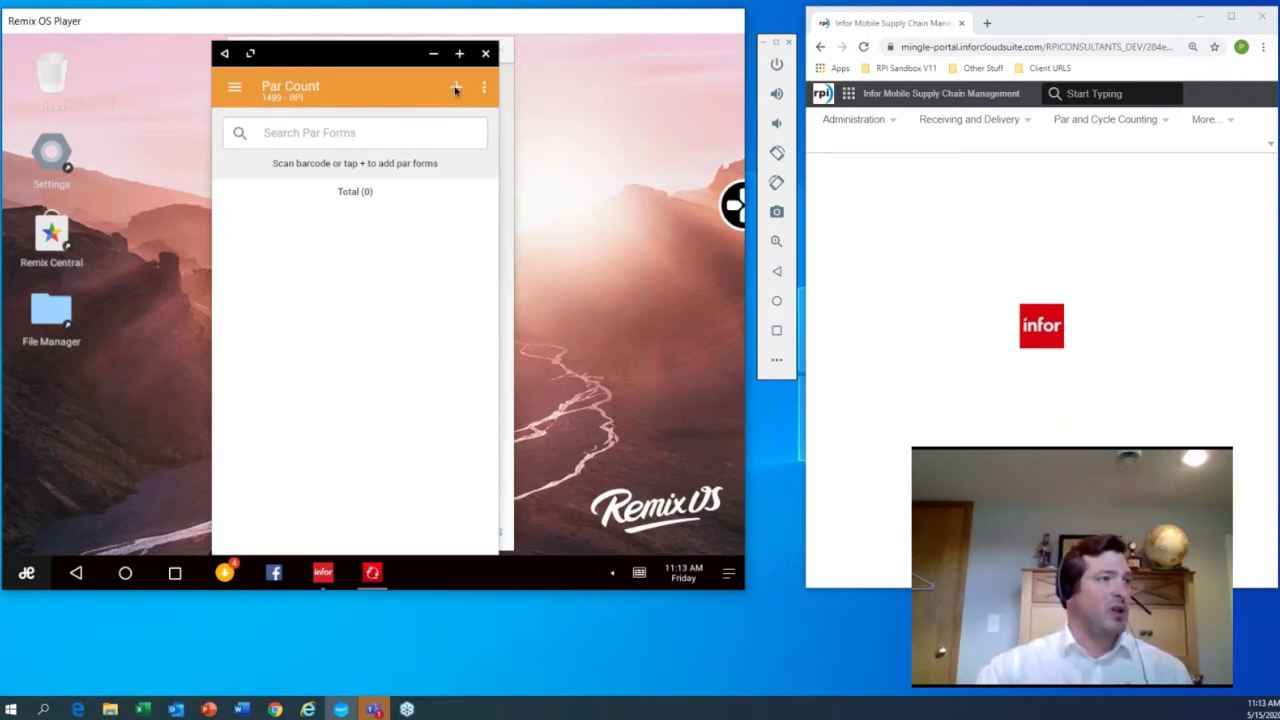
Step: Add the SUNNYSIDE par form to the par count, choosing it from All Par Forms
{"action": "left_click", "coordinate": [455, 90]}
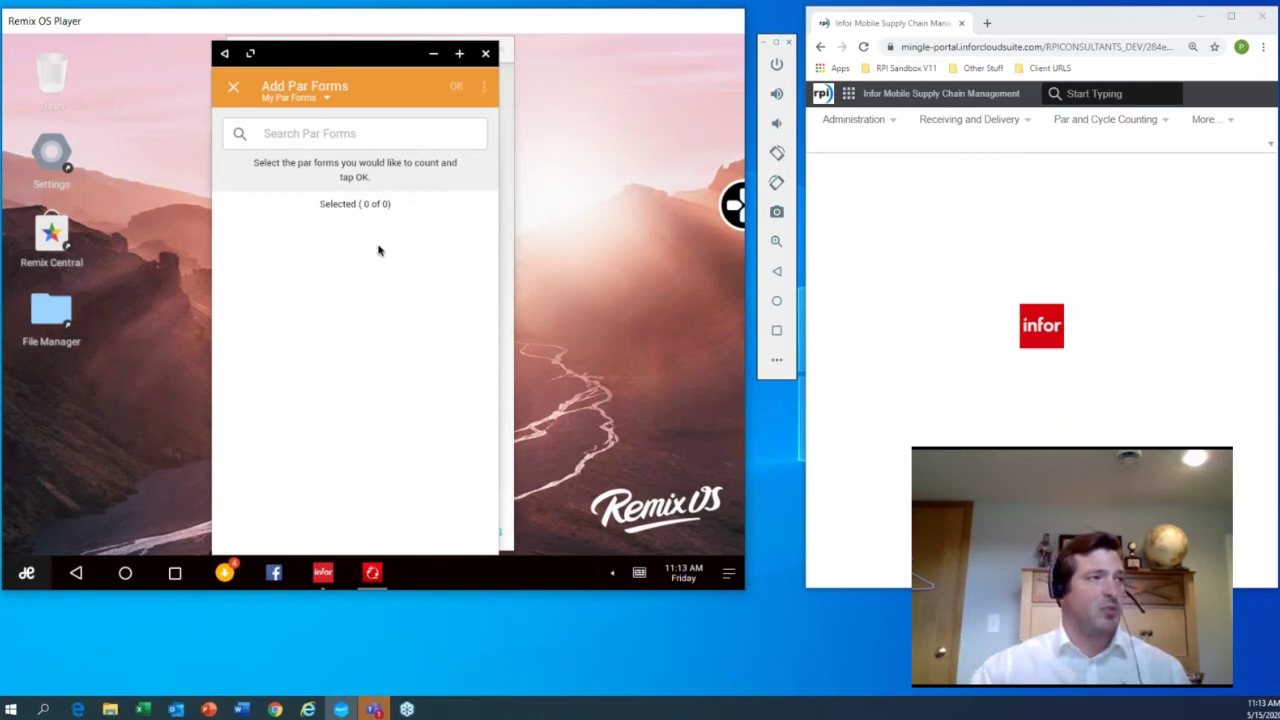
{"action": "left_click", "coordinate": [325, 100]}
{"action": "left_click", "coordinate": [318, 137]}
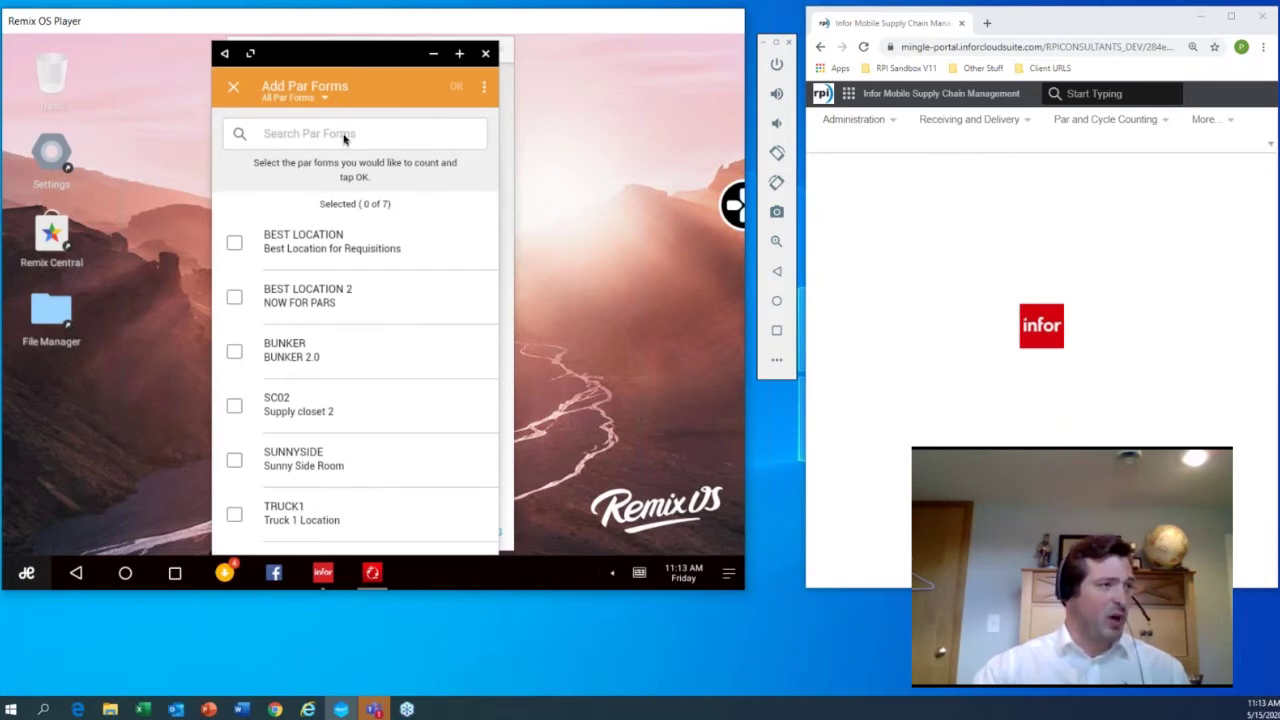
{"action": "left_click", "coordinate": [233, 463]}
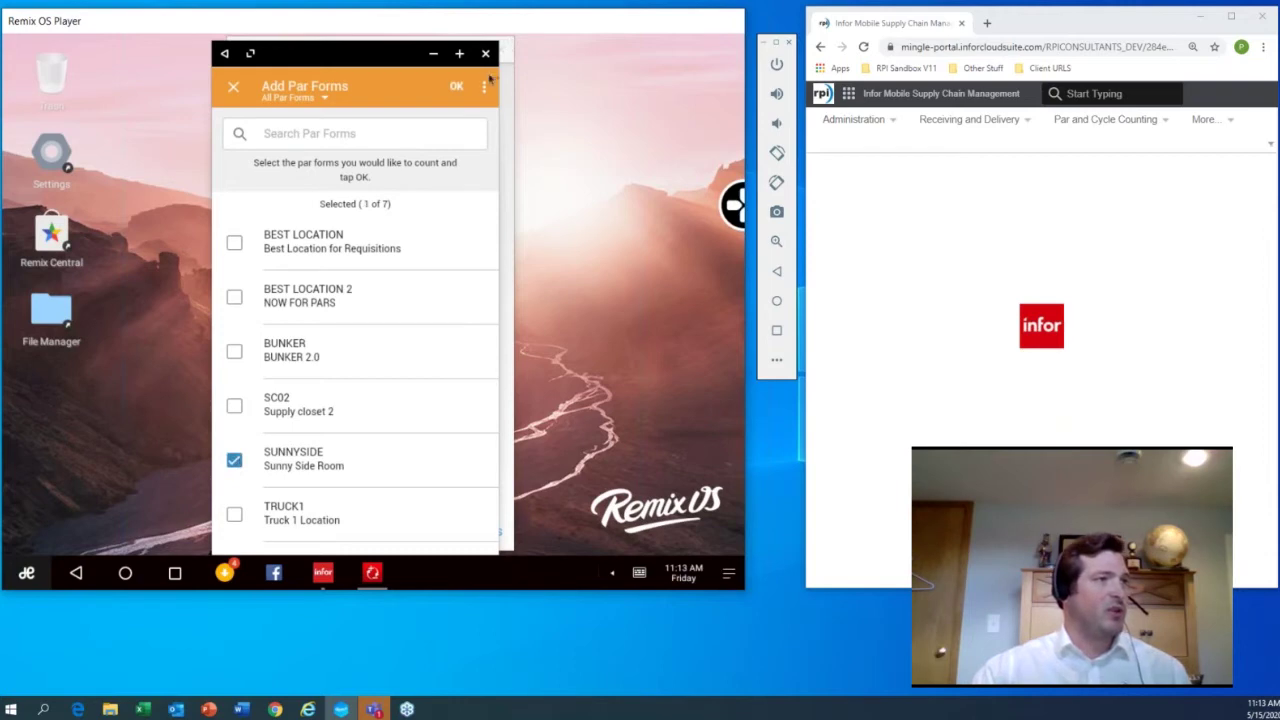
{"action": "left_click", "coordinate": [458, 88]}
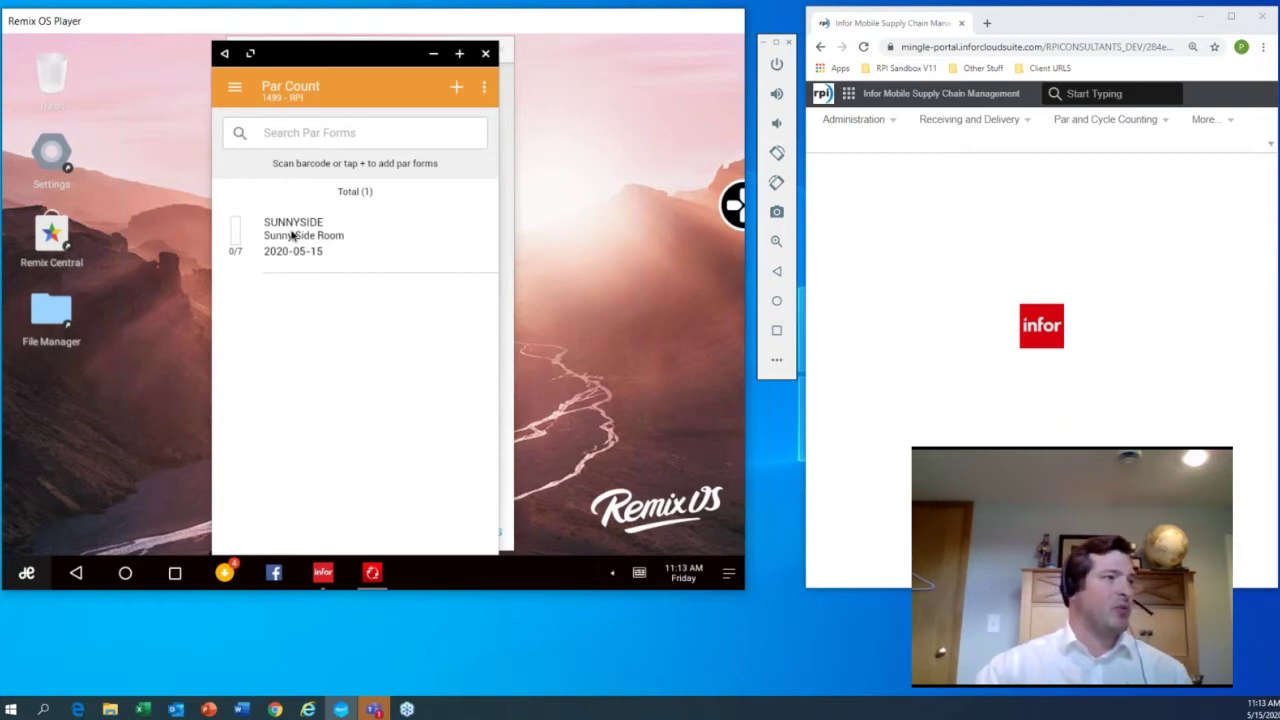
Step: Open the SUNNYSIDE par form and enter counts of 0 for item 100001 and 5 for item 100003
{"action": "left_click", "coordinate": [292, 234]}
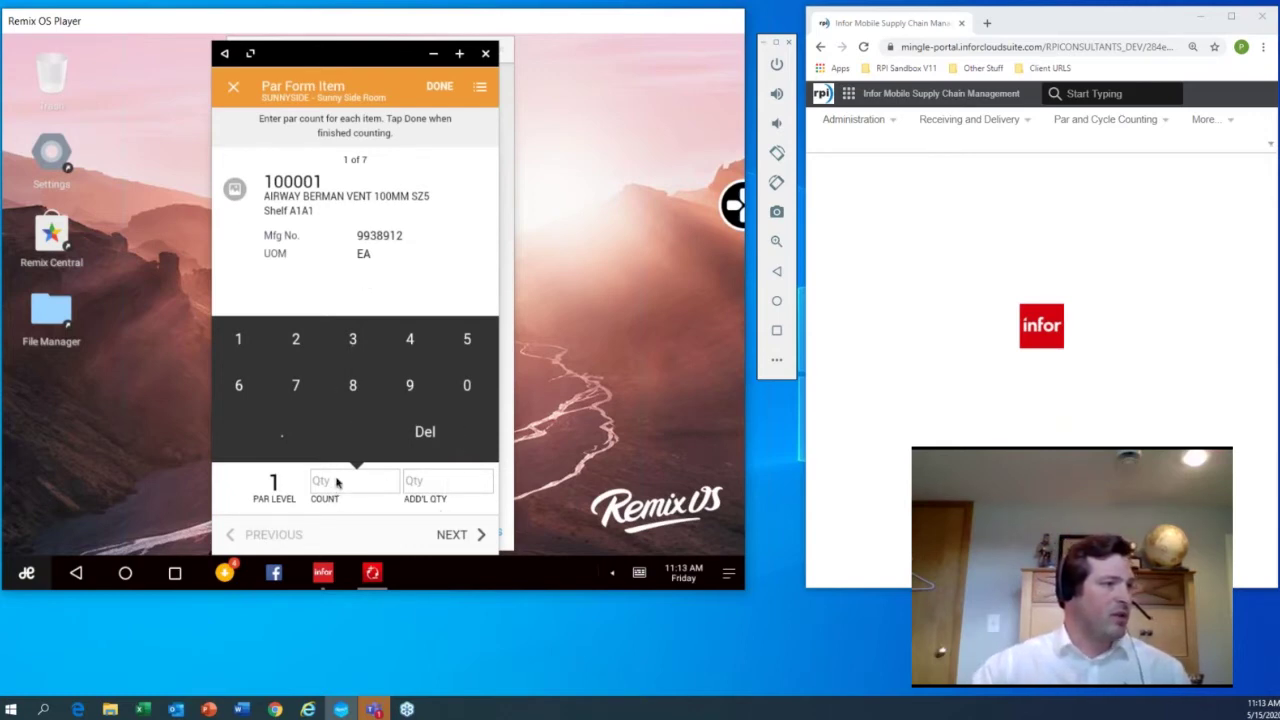
{"action": "left_click", "coordinate": [467, 388]}
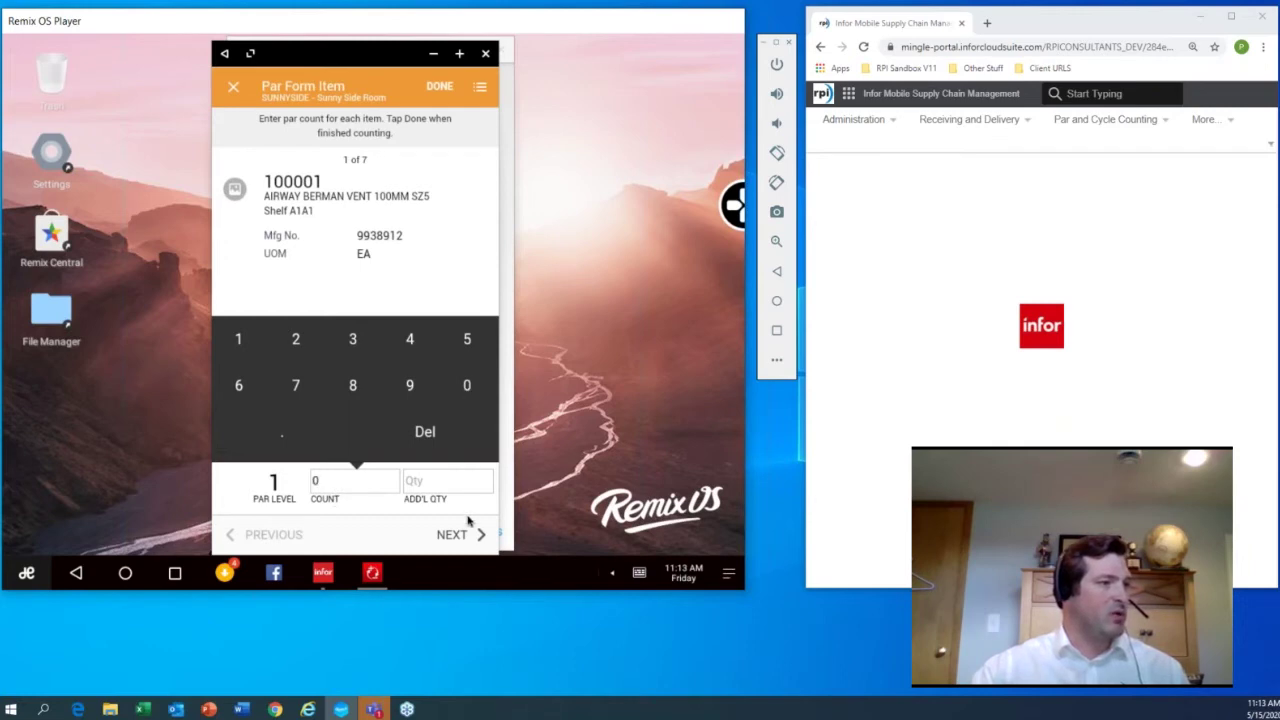
{"action": "left_click", "coordinate": [452, 533]}
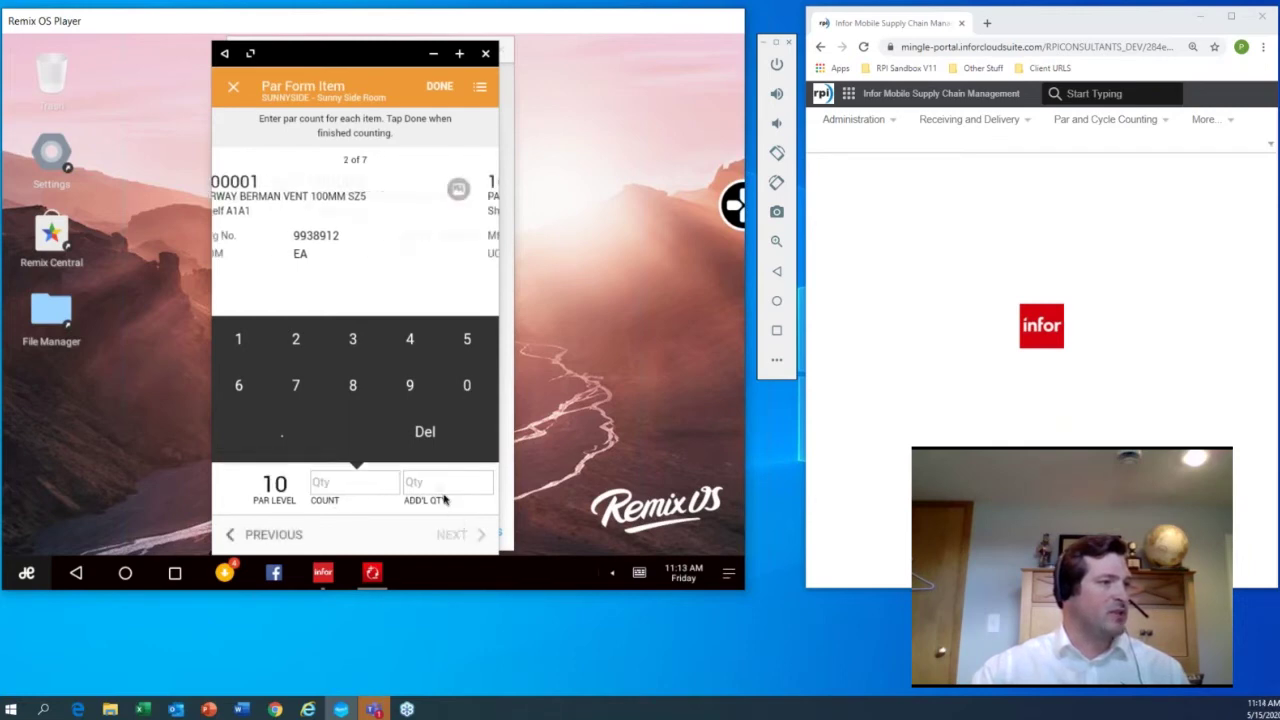
{"action": "left_click", "coordinate": [467, 341]}
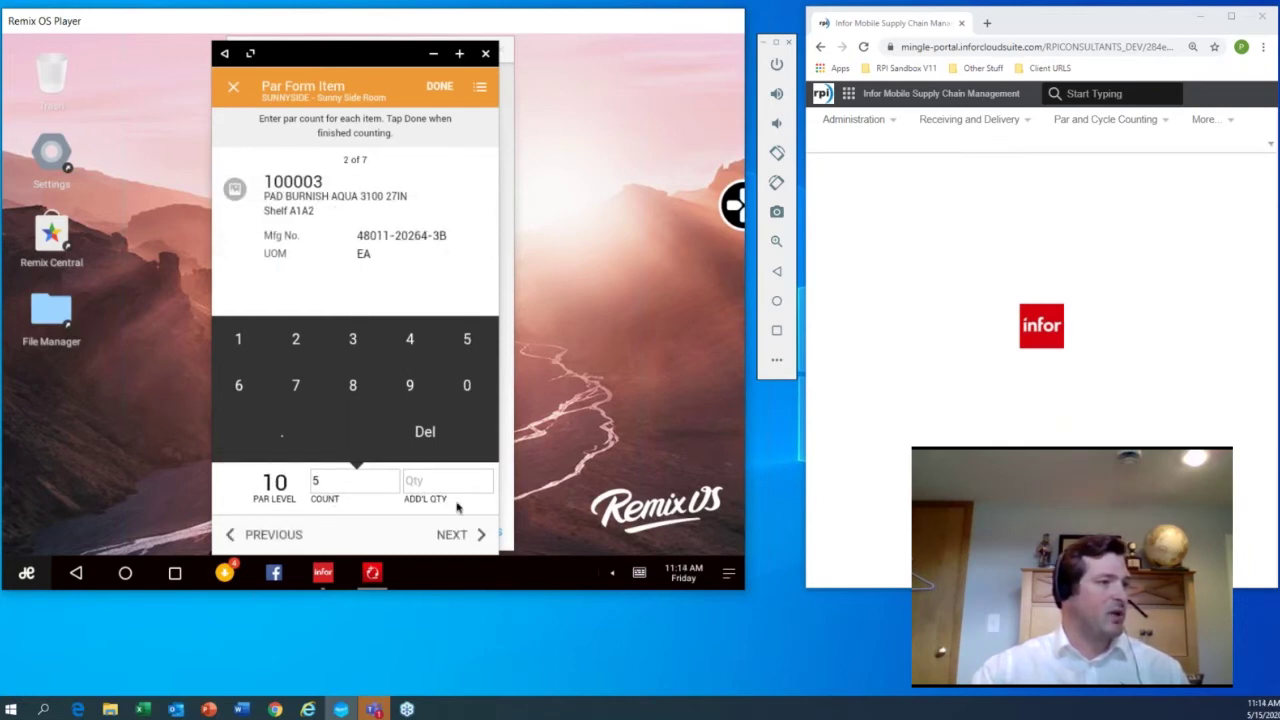
{"action": "left_click", "coordinate": [452, 535]}
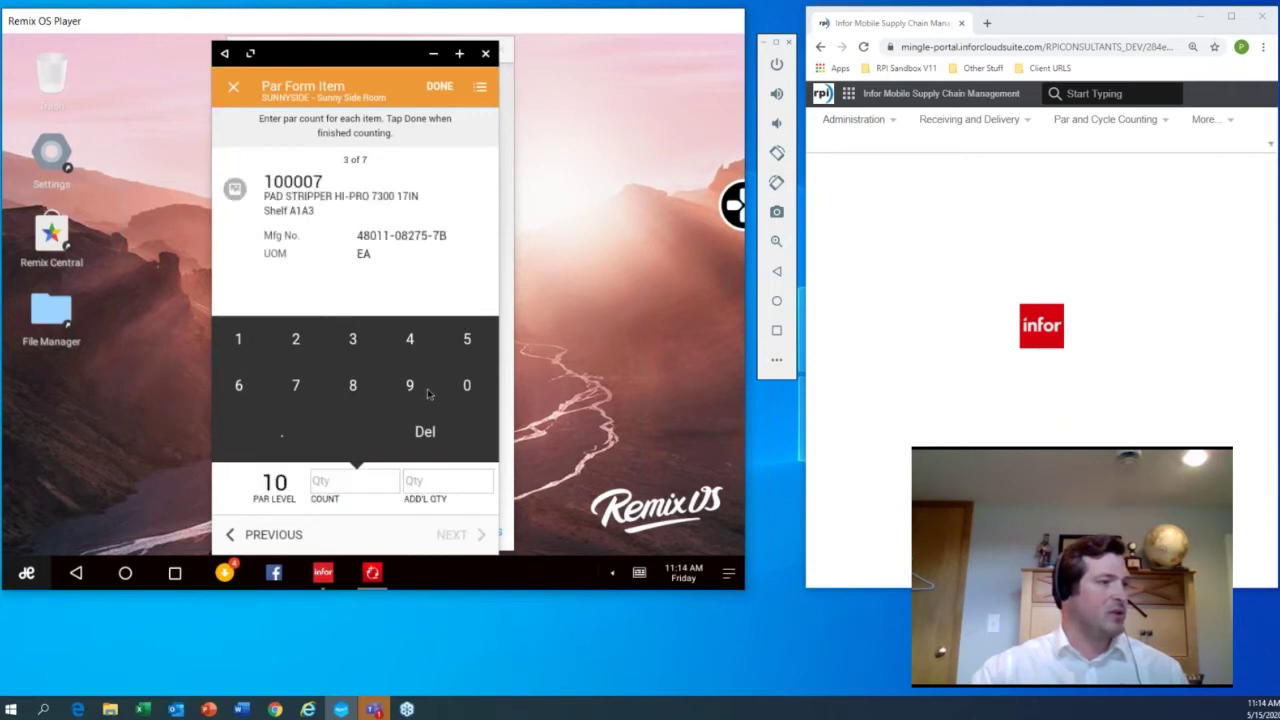
Step: Enter a count of 5 for each of the items 100007, 100009 and 100008
{"action": "left_click", "coordinate": [467, 341]}
{"action": "left_click", "coordinate": [455, 535]}
{"action": "left_click", "coordinate": [478, 342]}
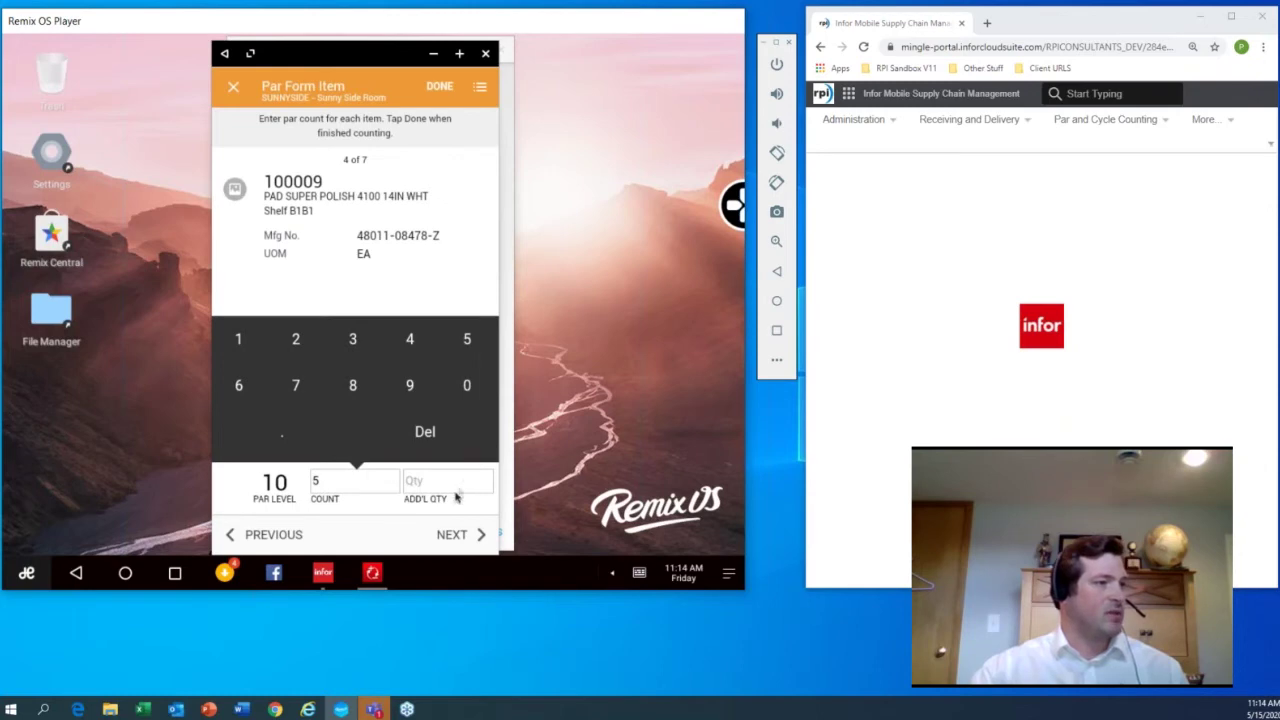
{"action": "left_click", "coordinate": [449, 533]}
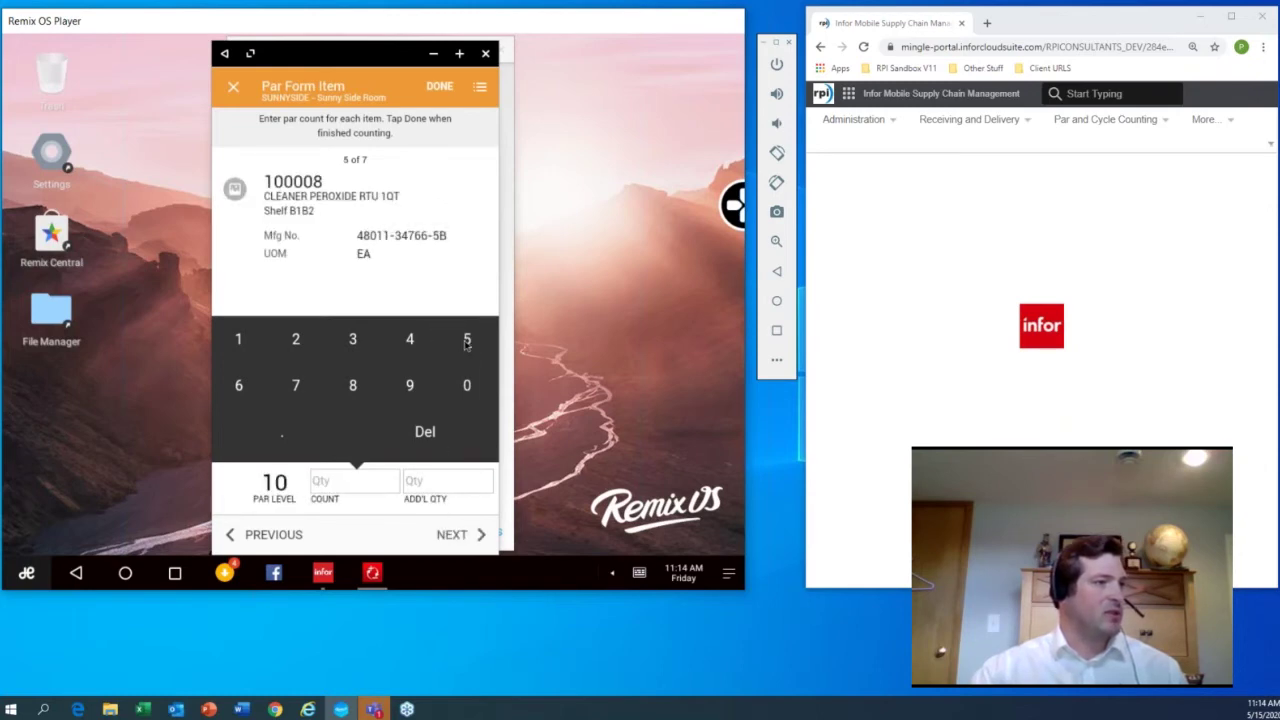
{"action": "left_click", "coordinate": [474, 341]}
{"action": "left_click", "coordinate": [459, 535]}
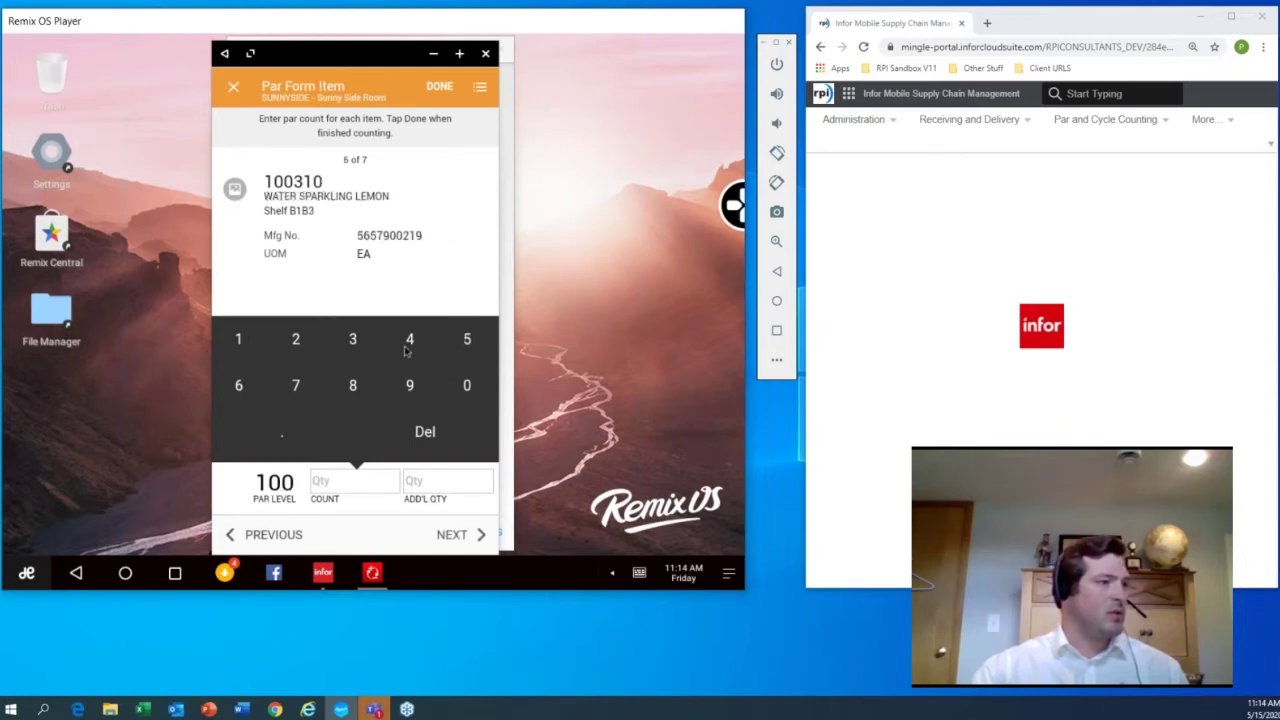
Step: Enter counts of 50 for item 100310 and 5 for item 100312, and submit the completed SUNNYSIDE count
{"action": "left_click", "coordinate": [469, 345]}
{"action": "left_click", "coordinate": [469, 390]}
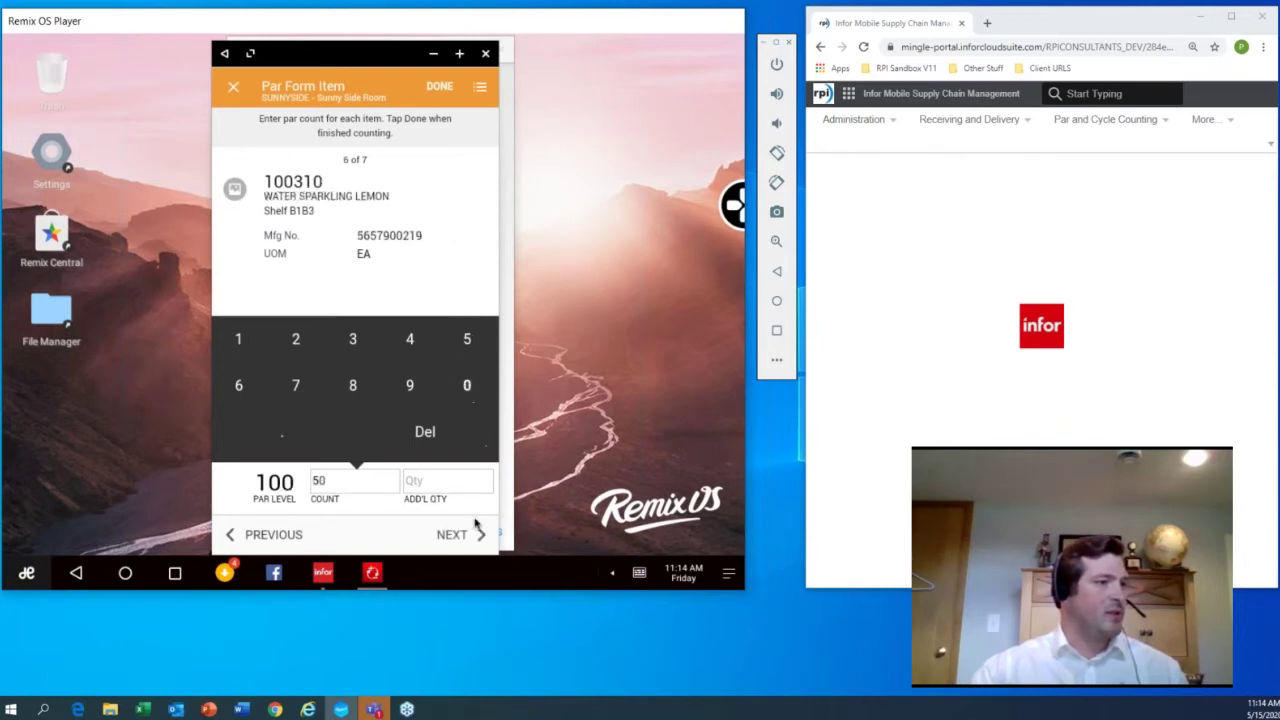
{"action": "left_click", "coordinate": [459, 535]}
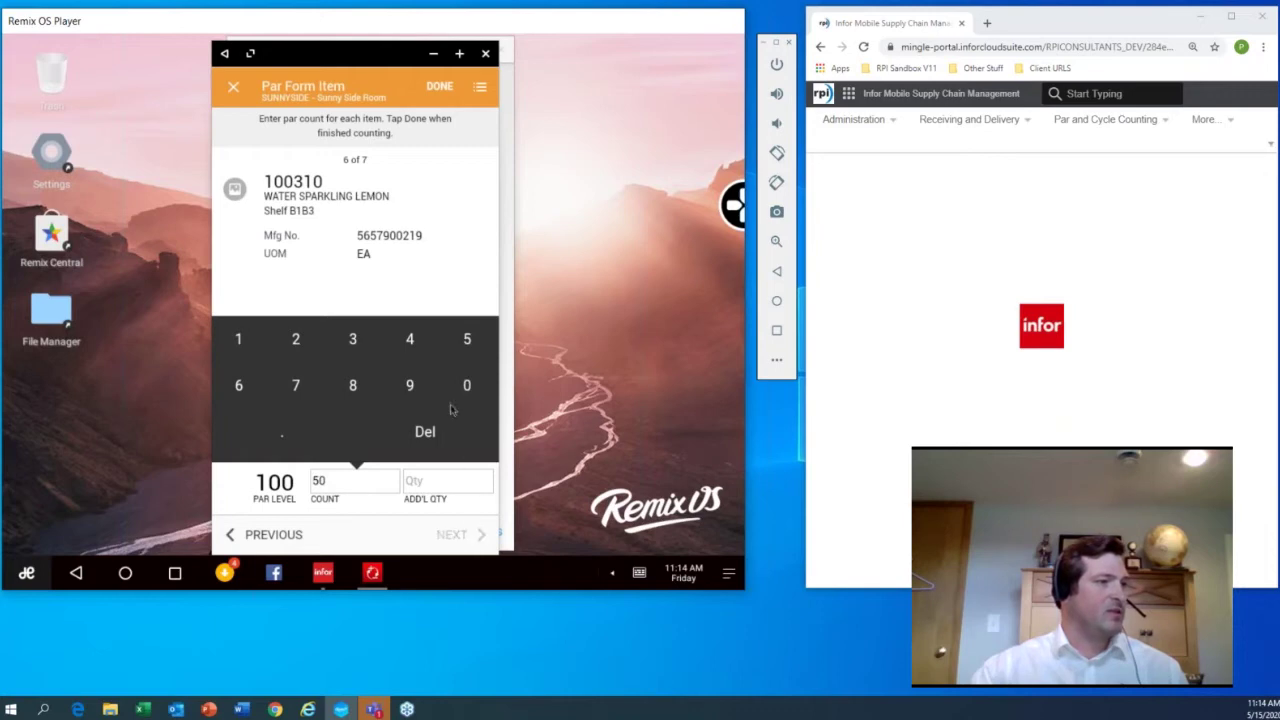
{"action": "left_click", "coordinate": [467, 340]}
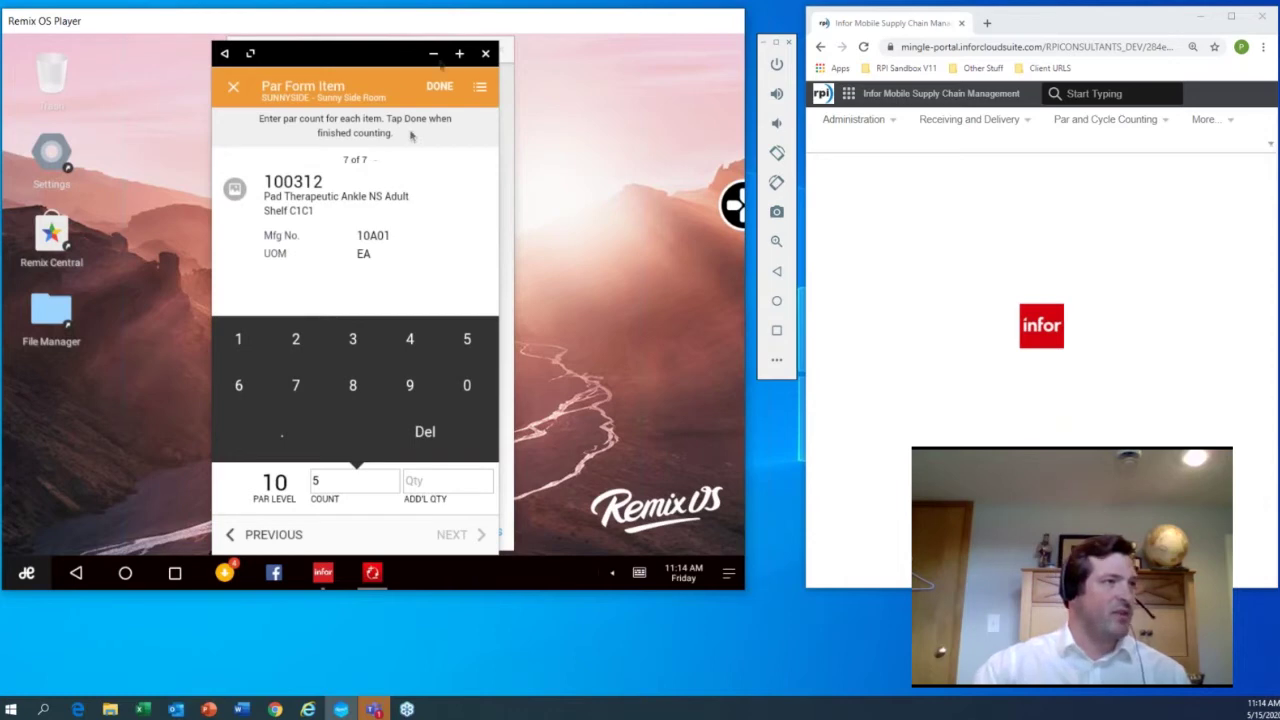
{"action": "left_click", "coordinate": [441, 88]}
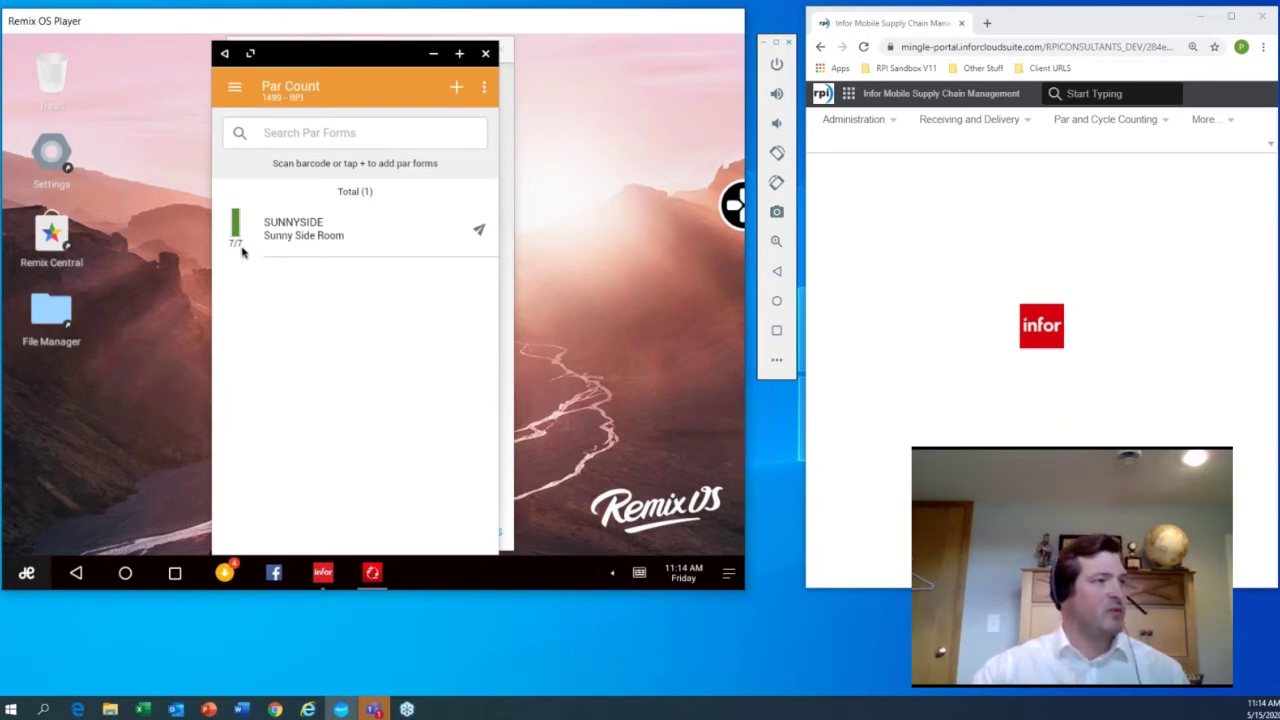
{"action": "left_click", "coordinate": [478, 233]}
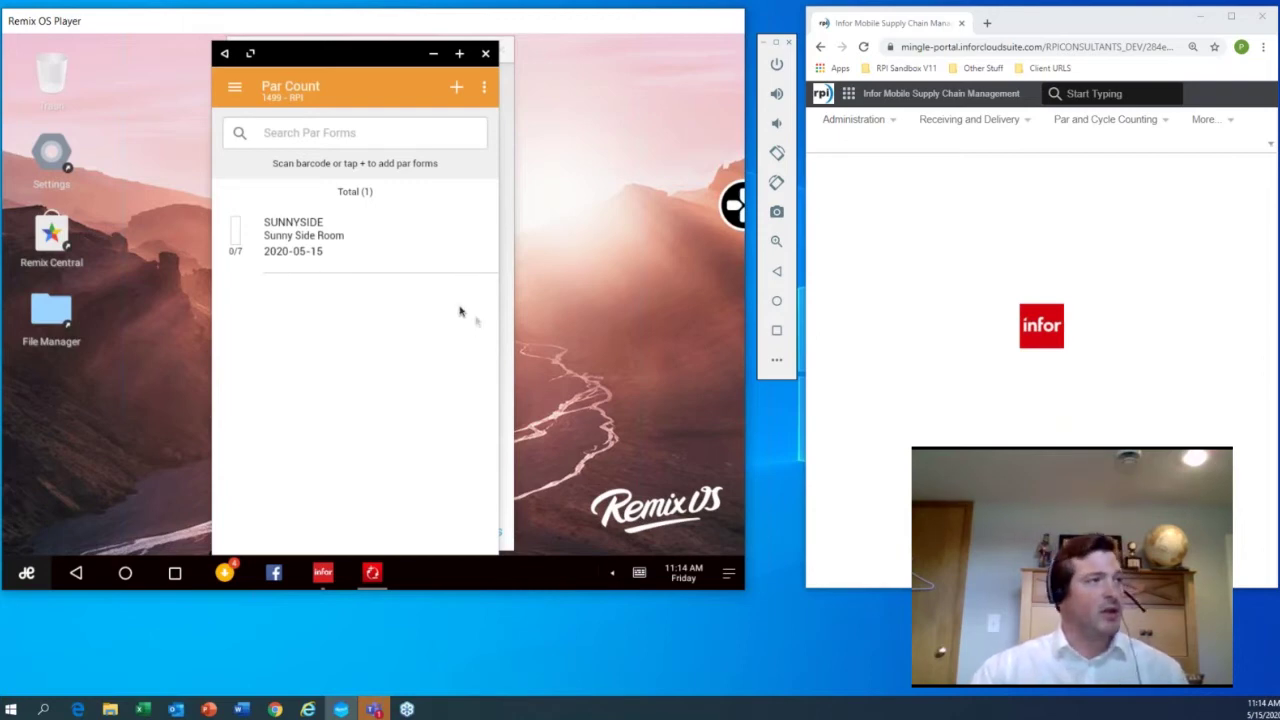
Step: Leave MPC and open Issues and Returns in the RAD module
{"action": "left_click", "coordinate": [227, 55]}
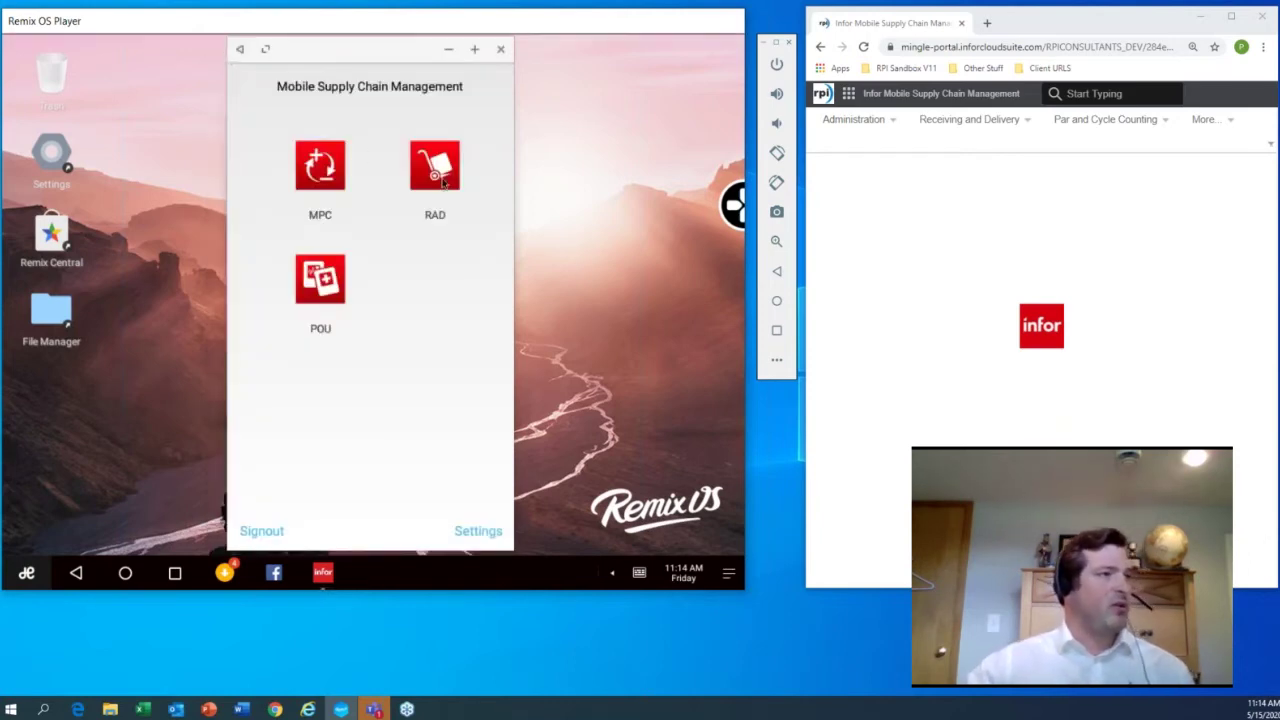
{"action": "left_click", "coordinate": [441, 175]}
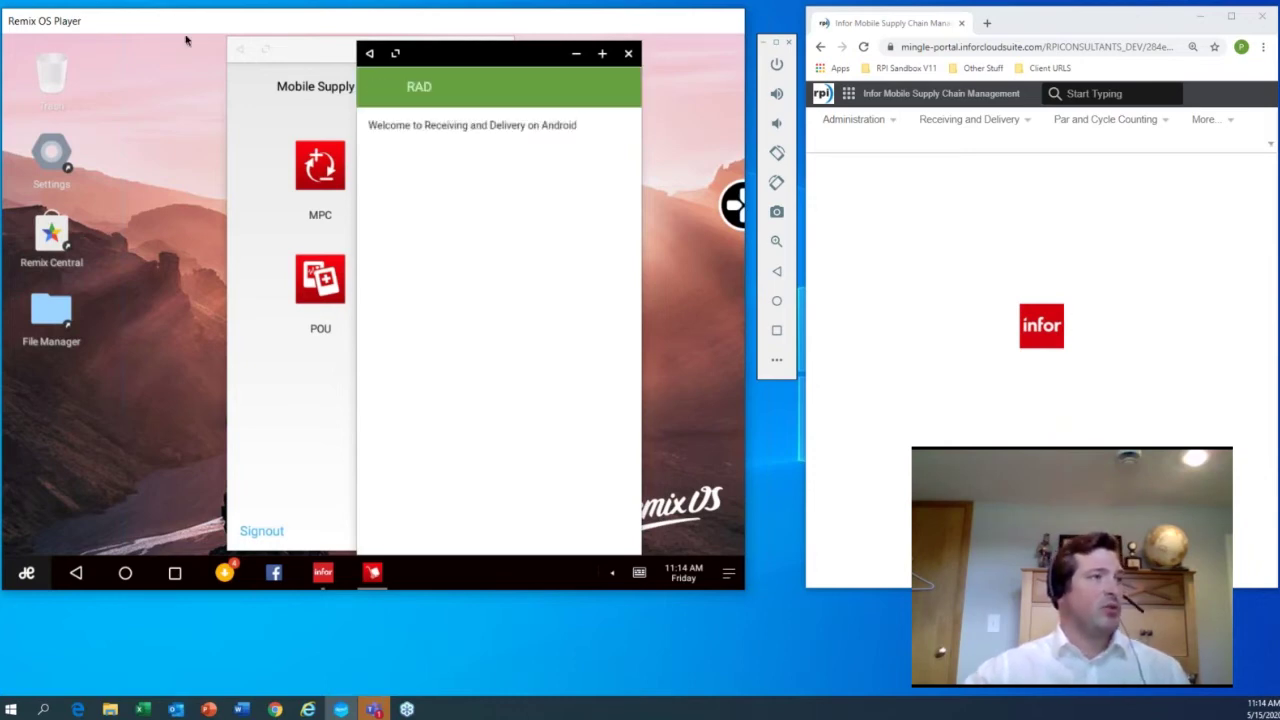
{"action": "left_click", "coordinate": [381, 90]}
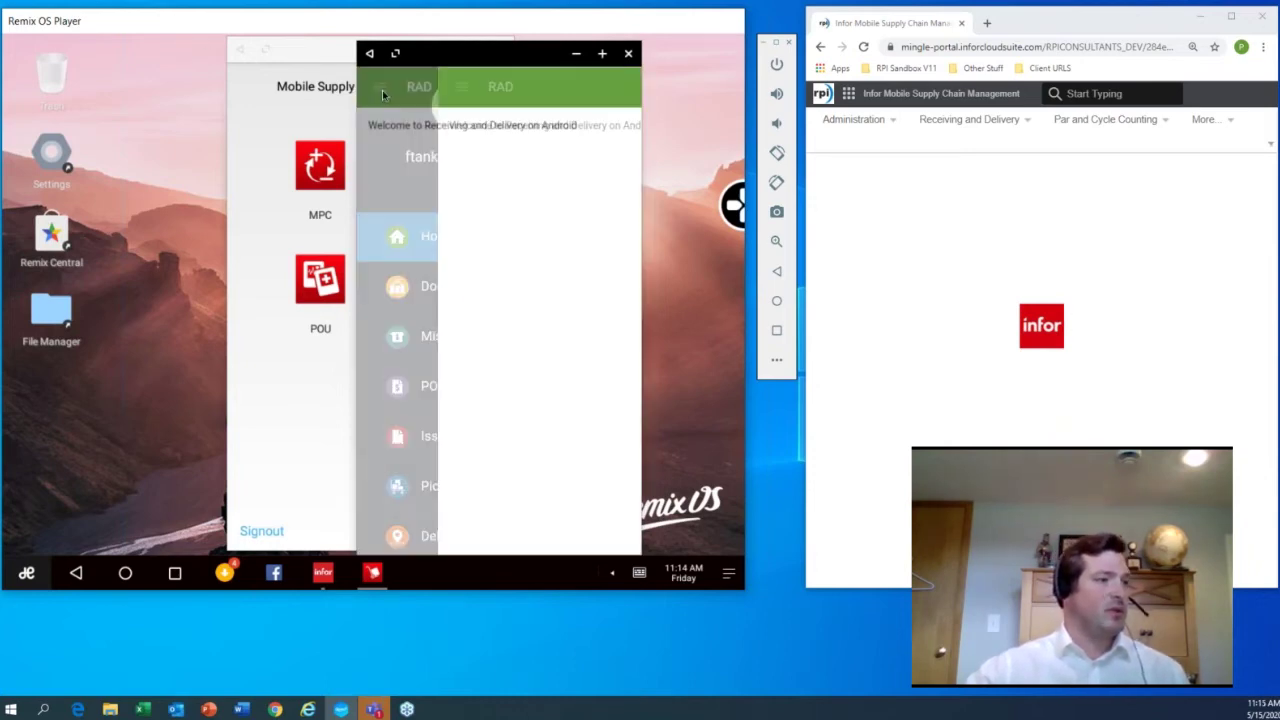
{"action": "left_click", "coordinate": [425, 452]}
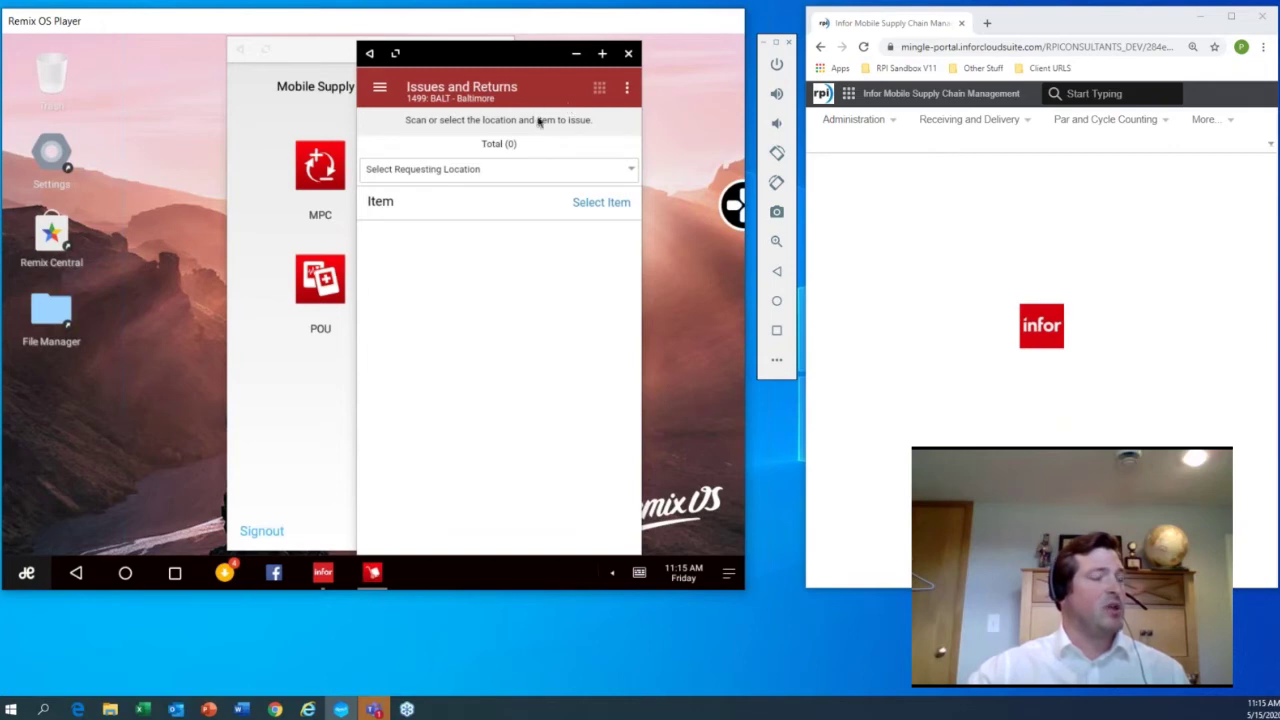
Step: Add 6000 - Baltimore Office as a requesting location and select 1499 - 6000 for the issue
{"action": "left_click", "coordinate": [627, 91]}
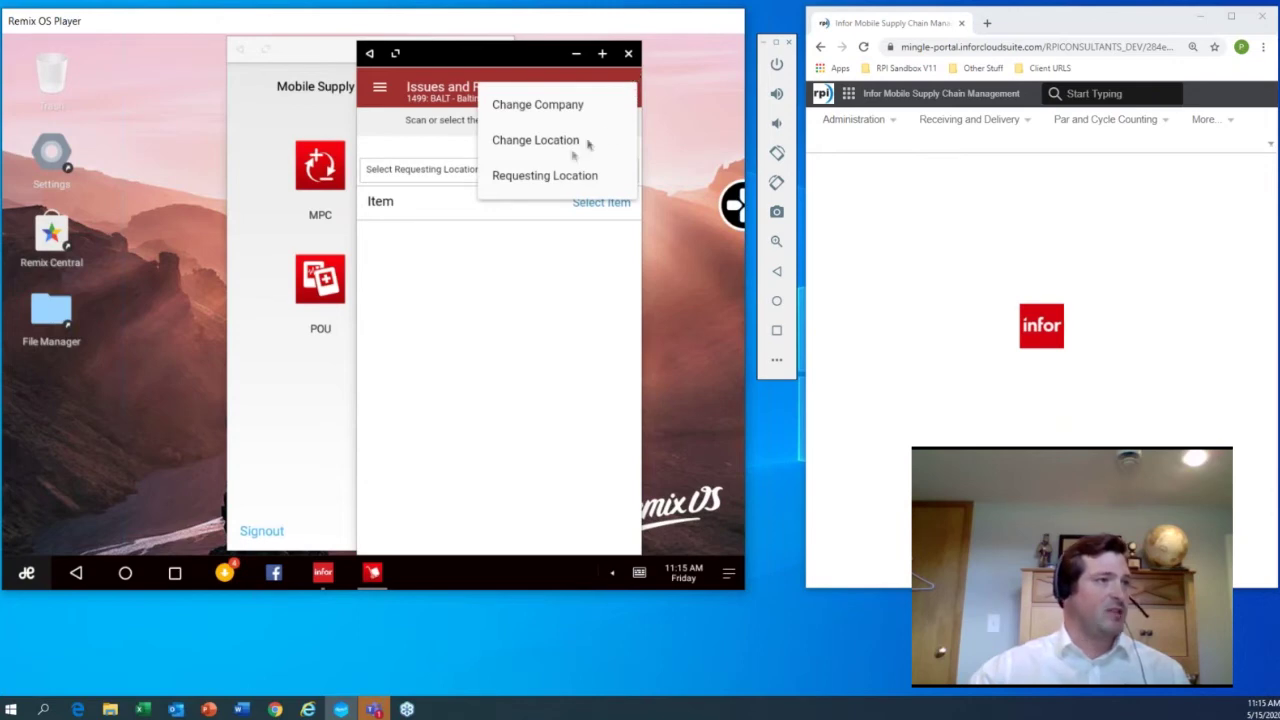
{"action": "left_click", "coordinate": [541, 178]}
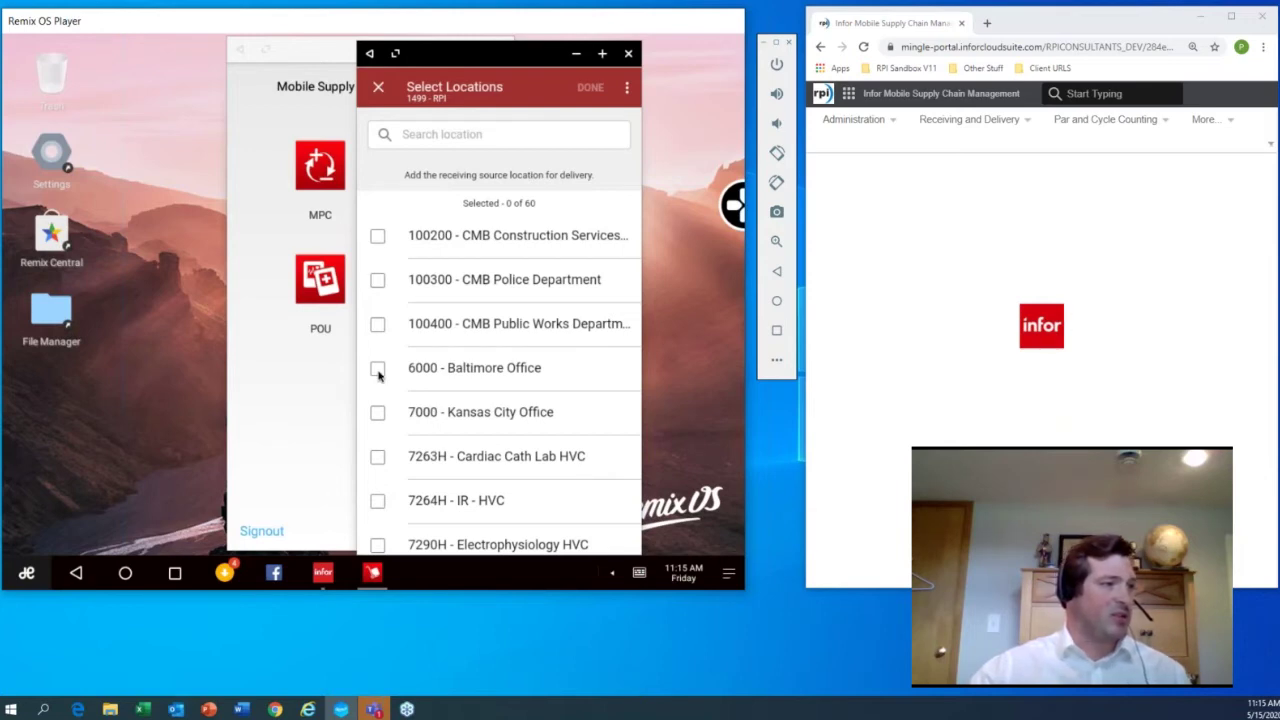
{"action": "left_click", "coordinate": [378, 369]}
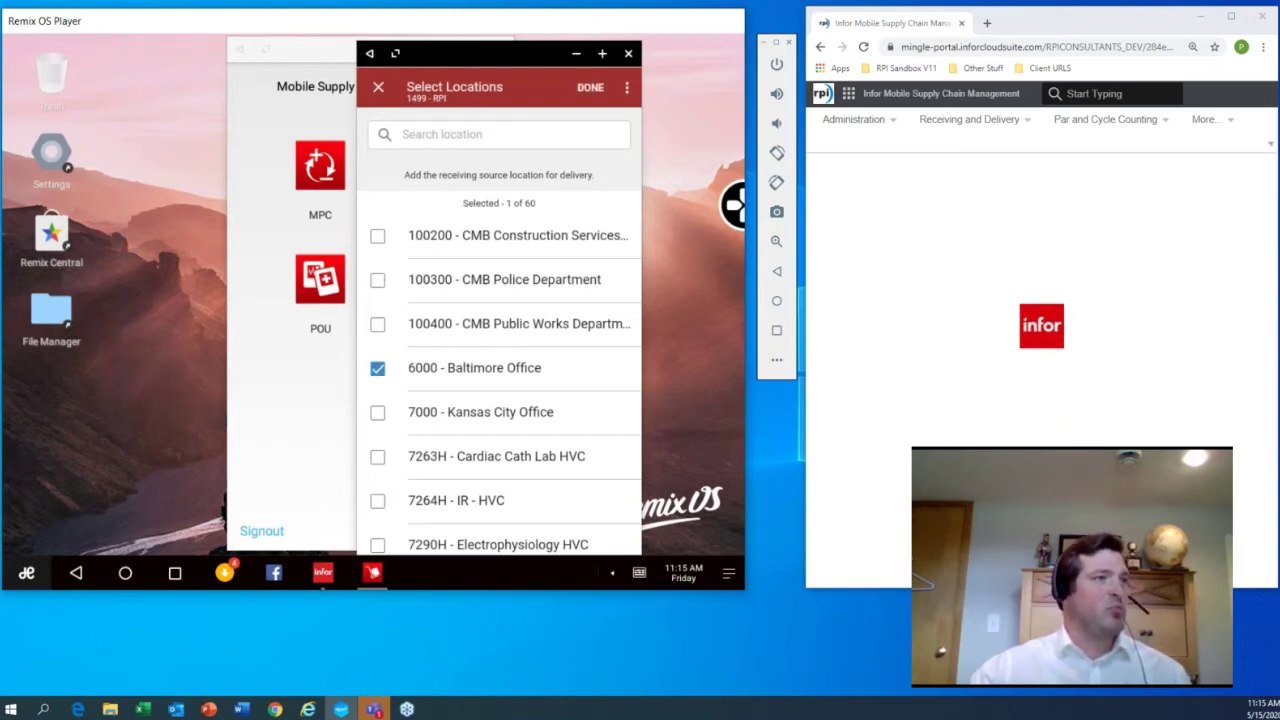
{"action": "left_click", "coordinate": [591, 88]}
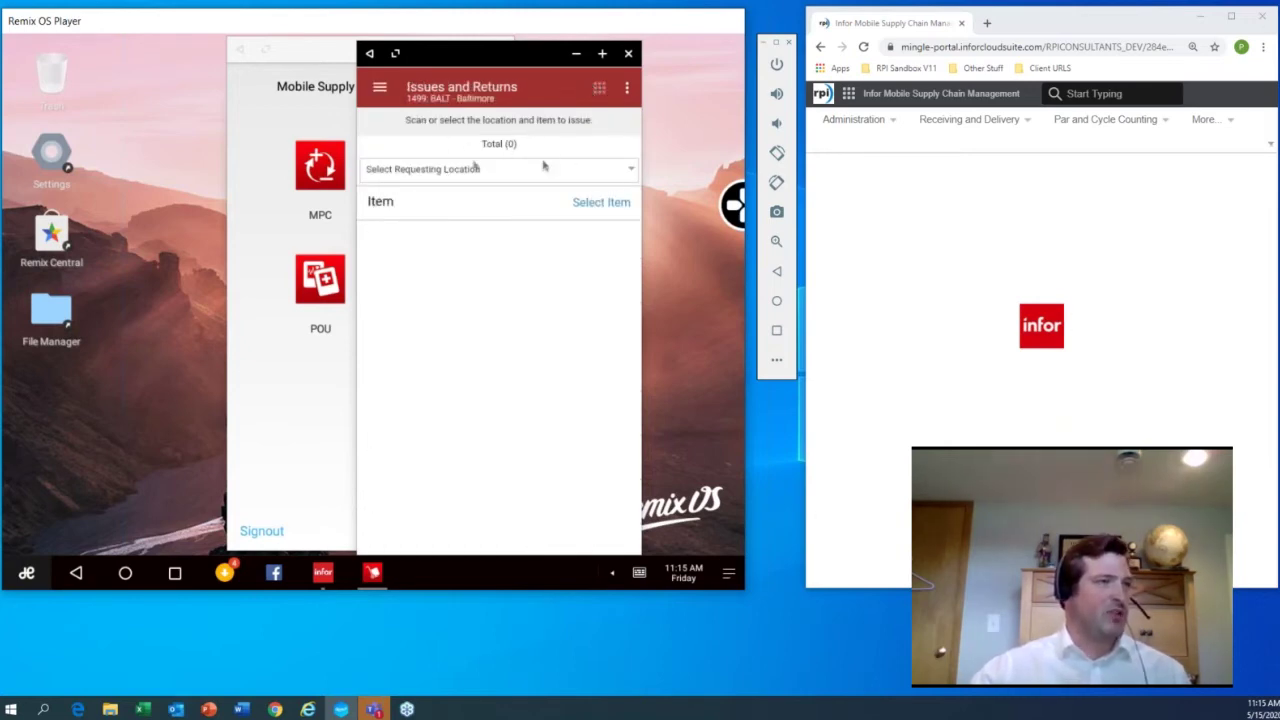
{"action": "left_click", "coordinate": [632, 172]}
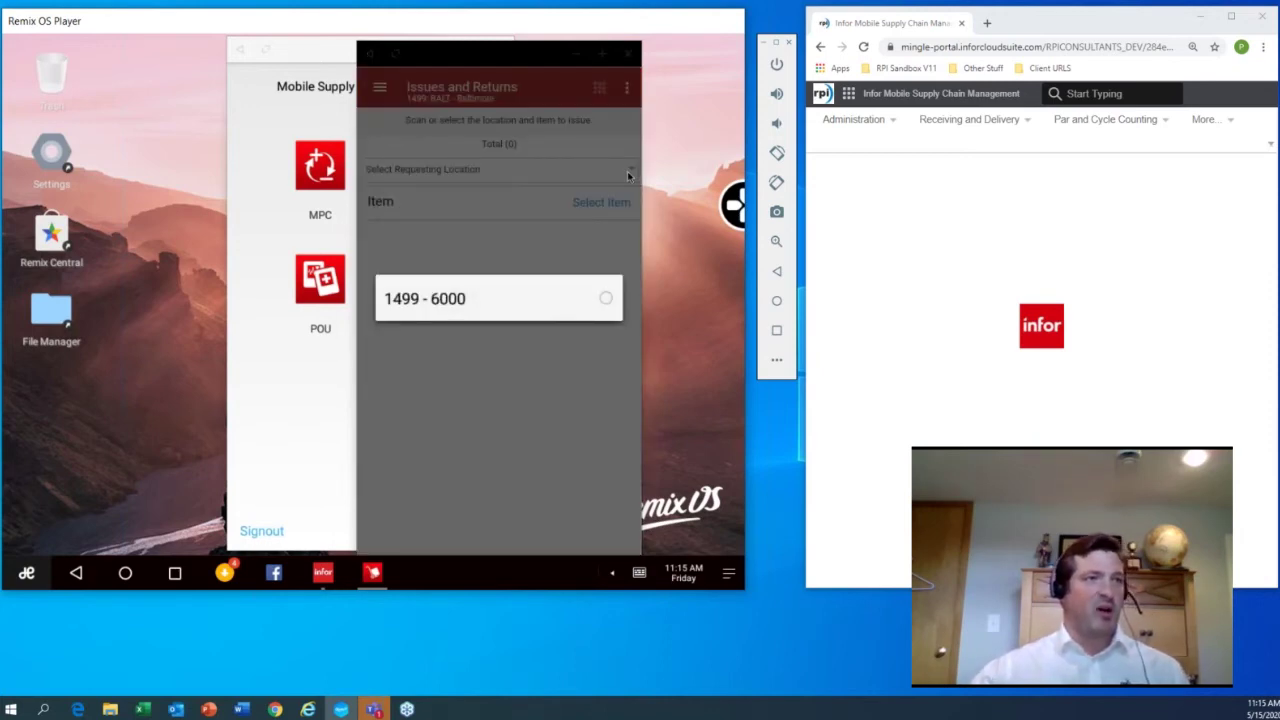
{"action": "left_click", "coordinate": [608, 299]}
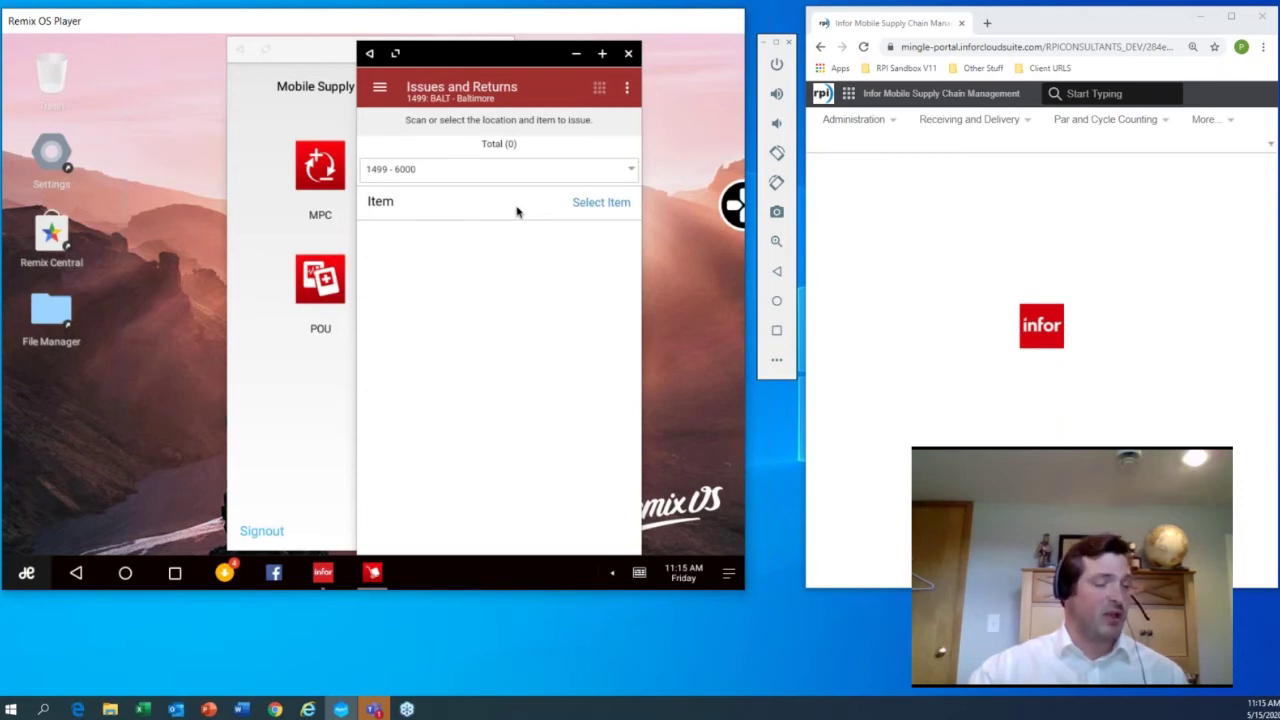
Step: Add item 100002 to the issue with a count of 3 EA and mark the issue's item lines as done
{"action": "left_click", "coordinate": [611, 204]}
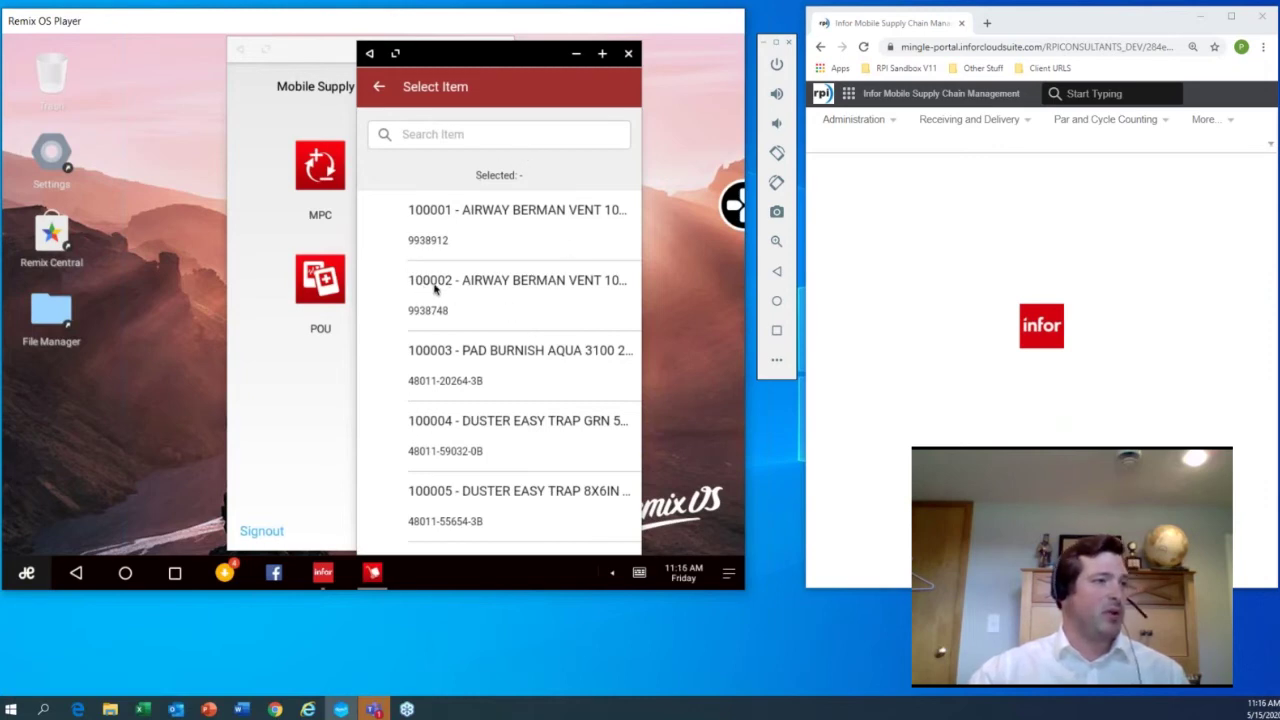
{"action": "left_click", "coordinate": [520, 285]}
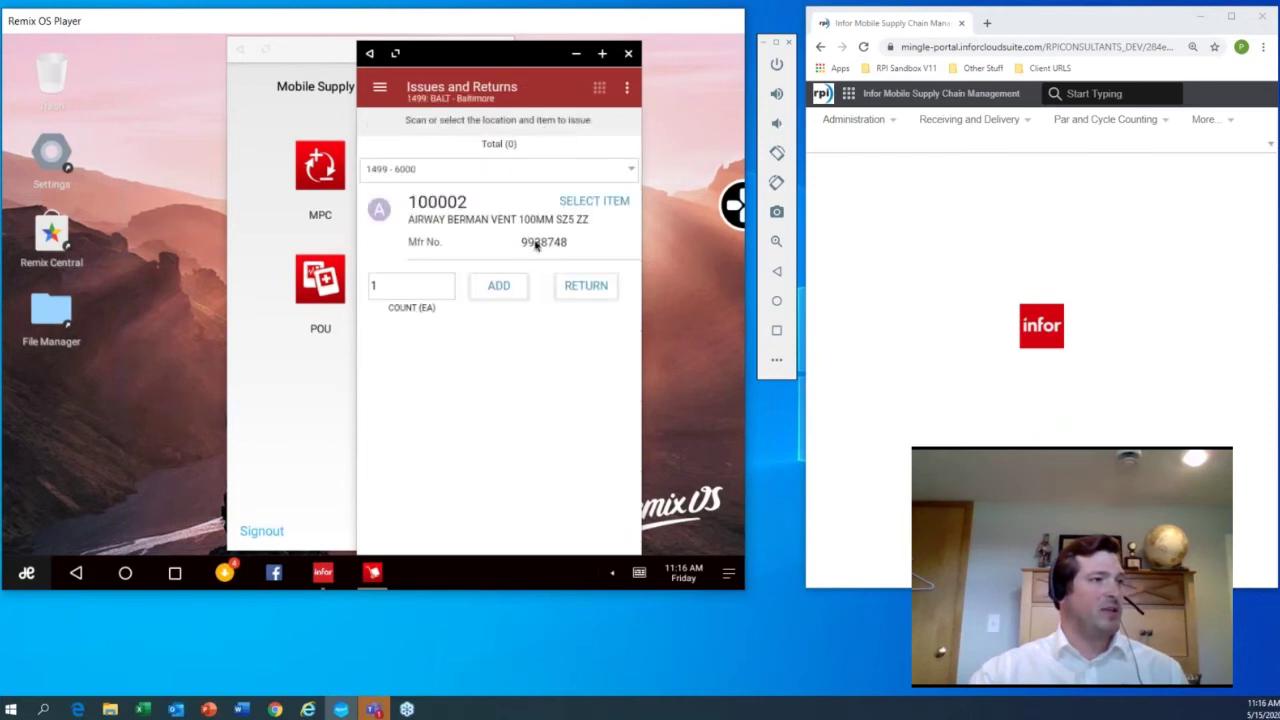
{"action": "left_click", "coordinate": [410, 286]}
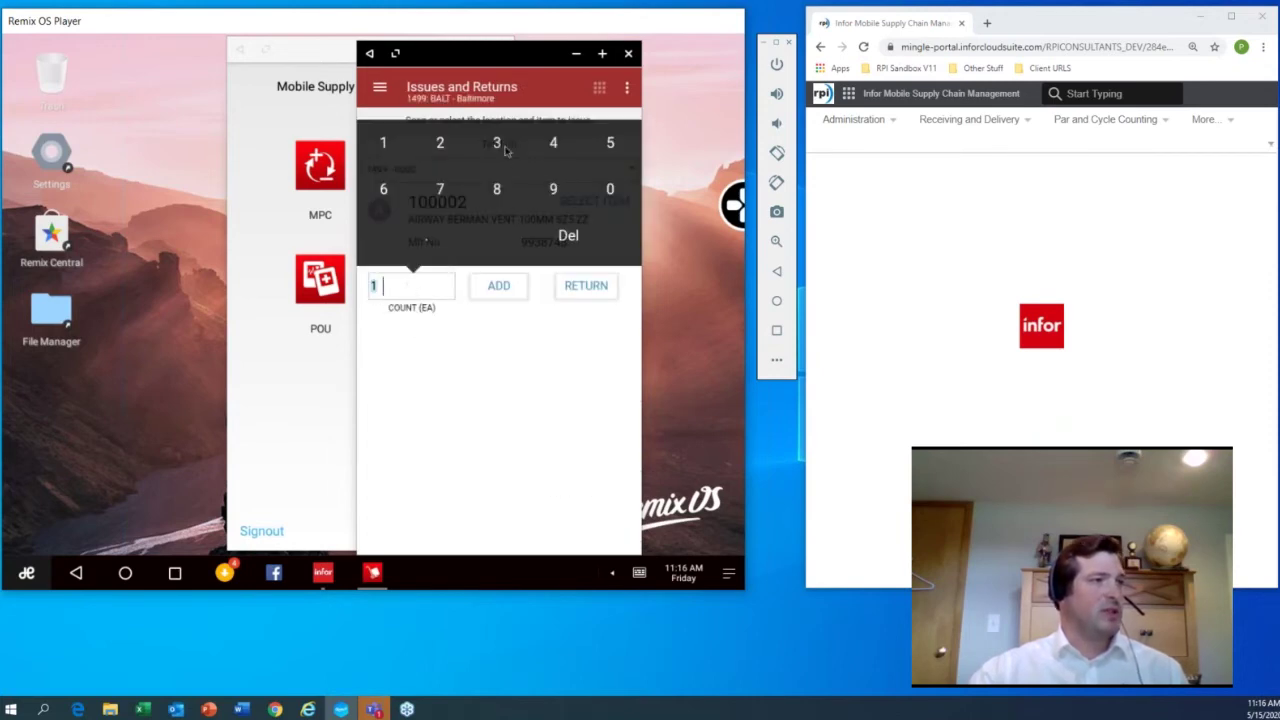
{"action": "left_click", "coordinate": [498, 287]}
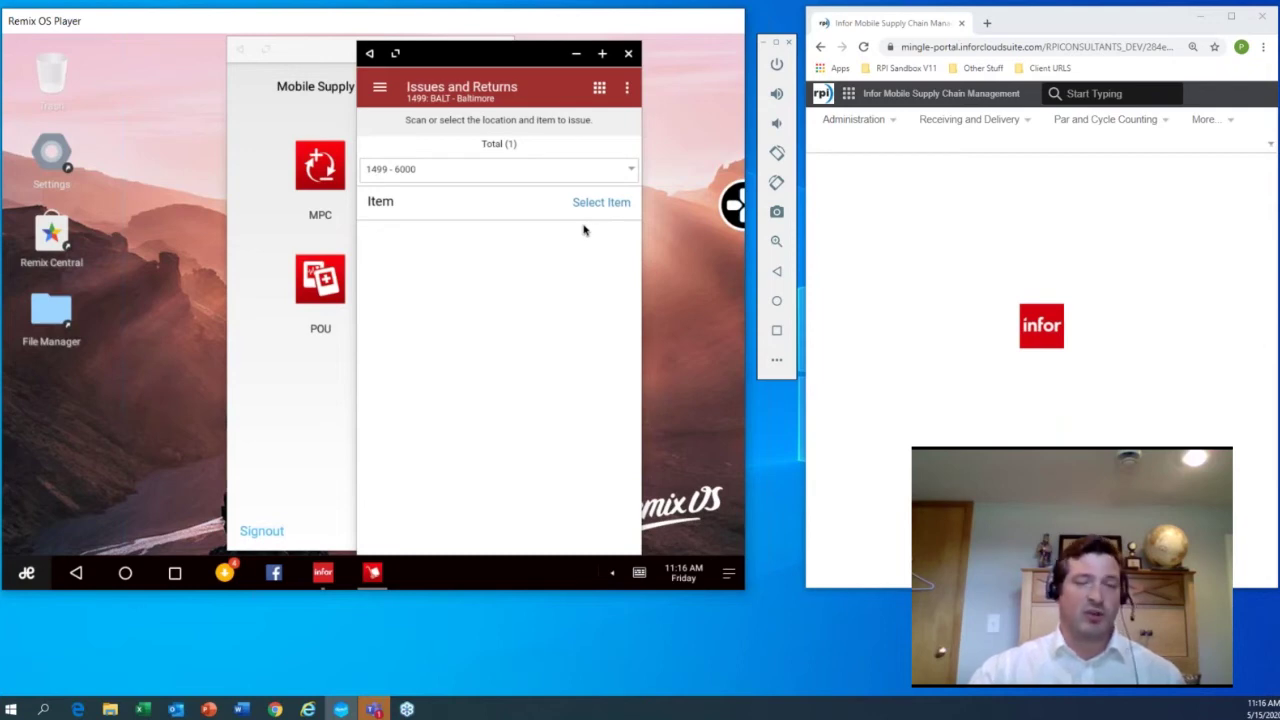
{"action": "left_click", "coordinate": [600, 90]}
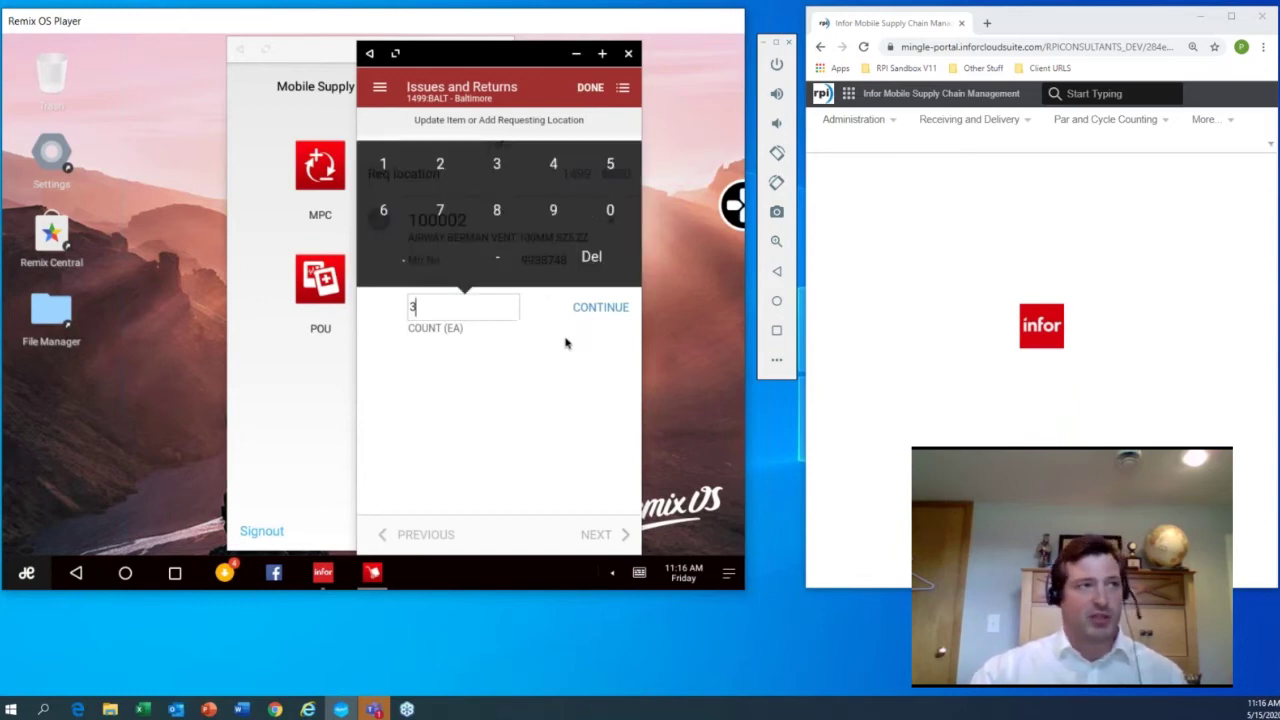
{"action": "left_click", "coordinate": [591, 88]}
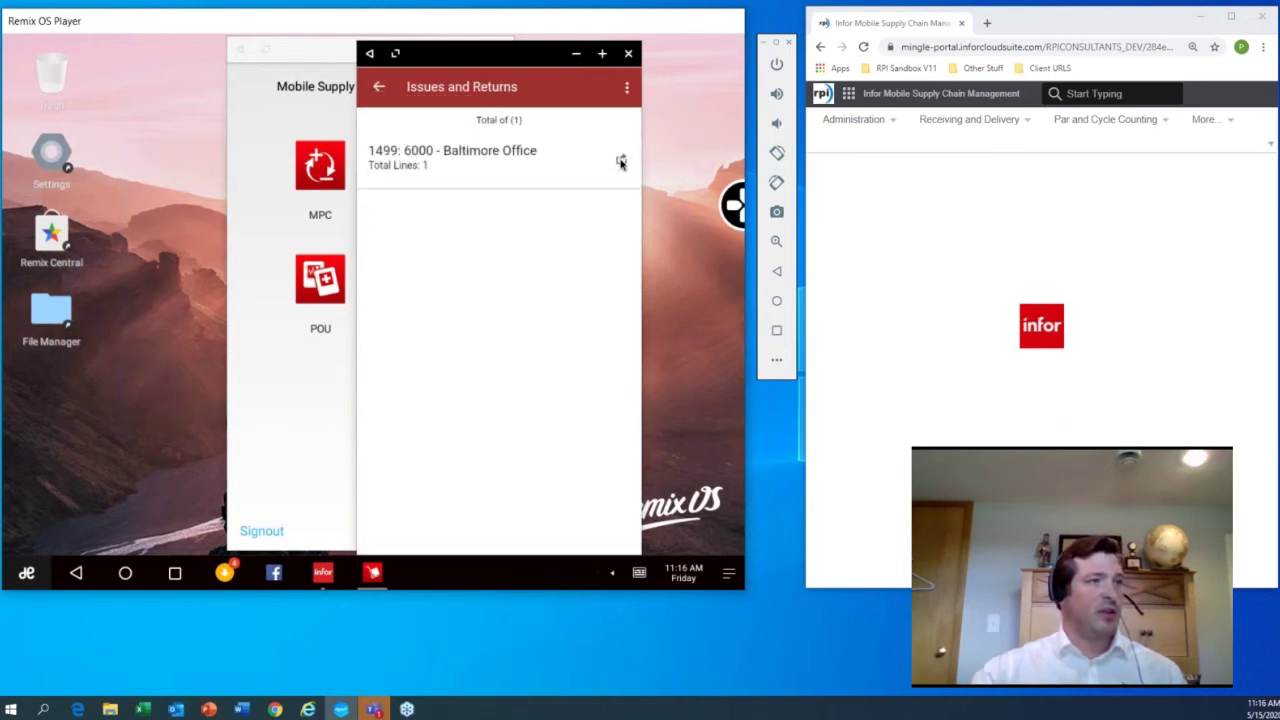
Step: Submit the issue for 1499: 6000 - Baltimore Office and open the Picking function
{"action": "left_click", "coordinate": [620, 162]}
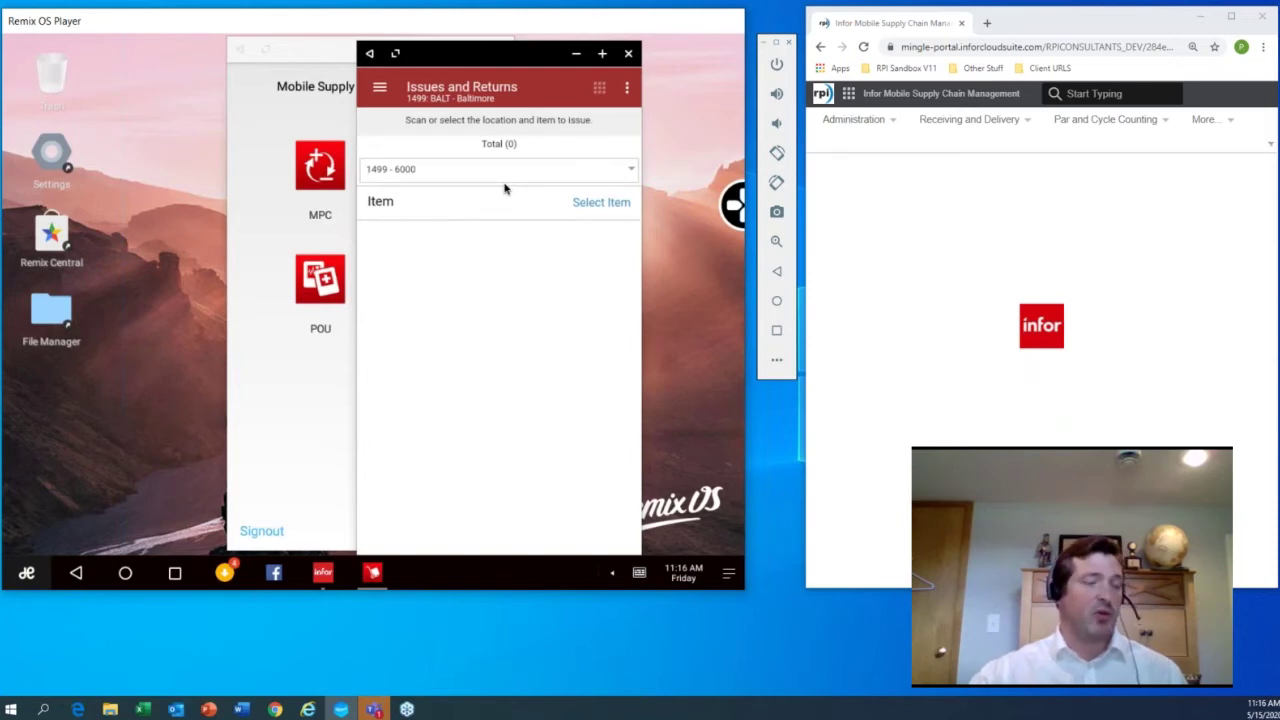
{"action": "left_click", "coordinate": [381, 89]}
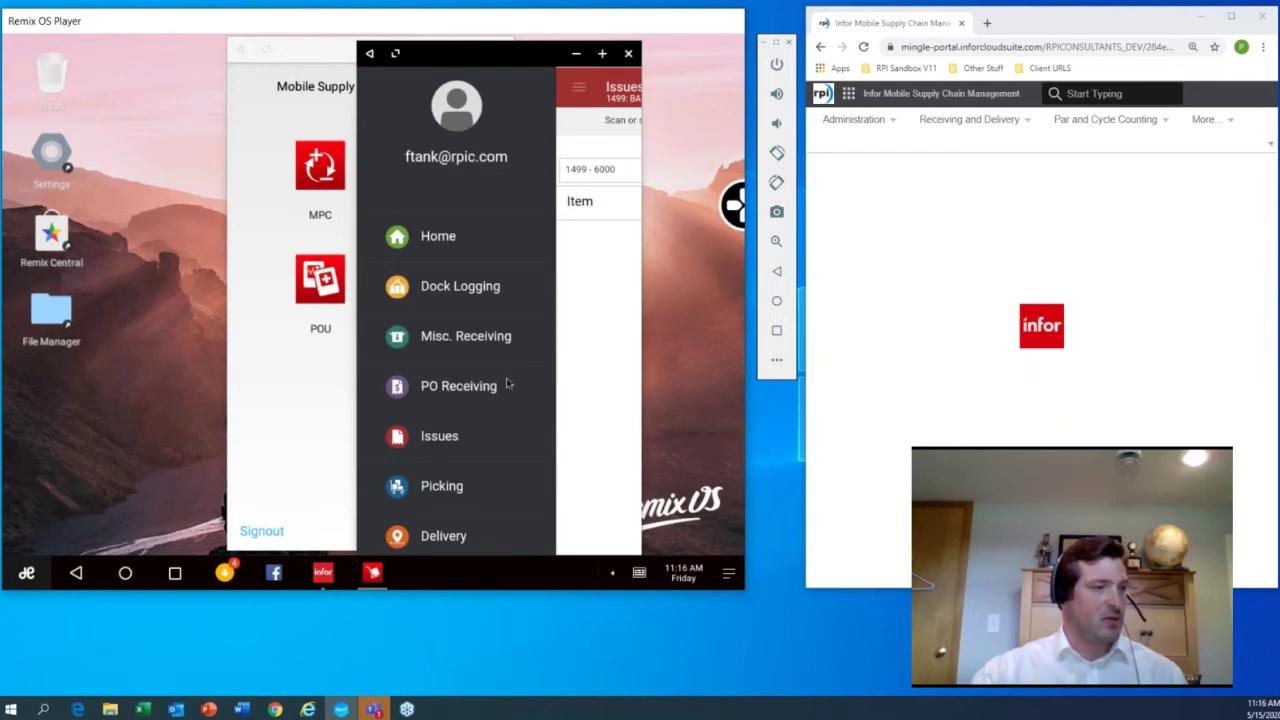
{"action": "left_click", "coordinate": [455, 487]}
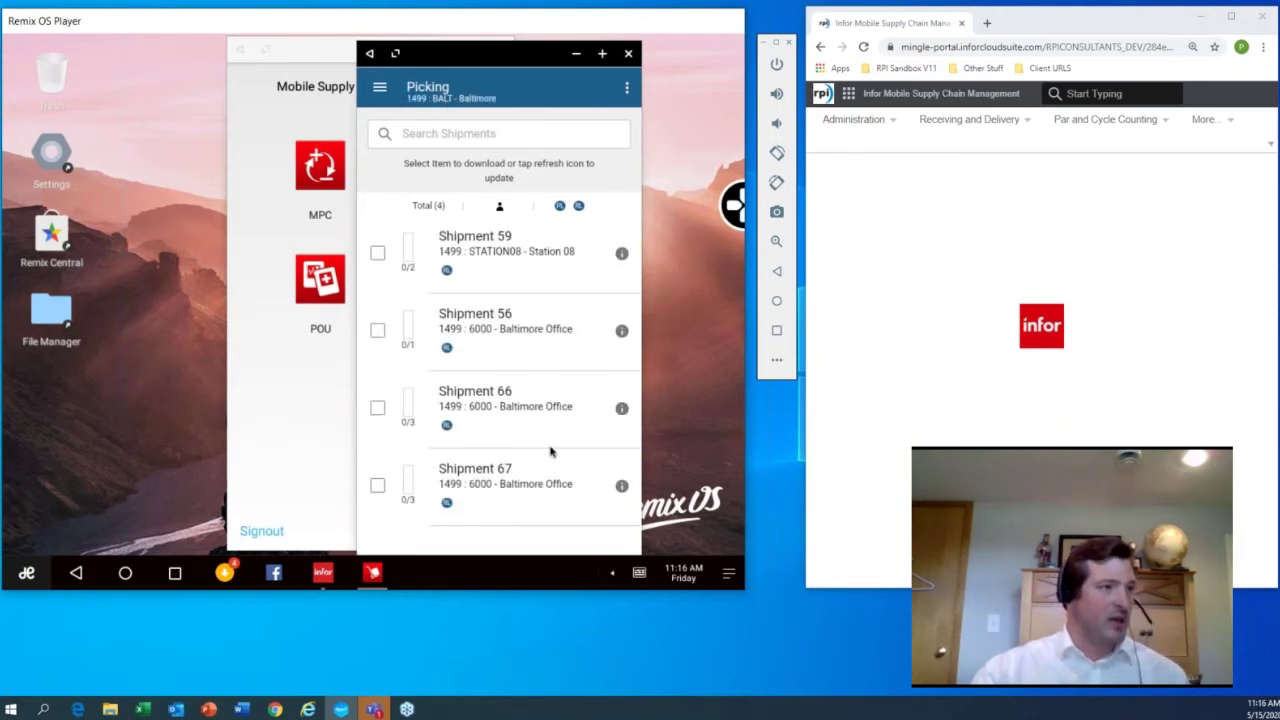
Step: Download Shipment 66 for 6000 - Baltimore Office and open its pick lines
{"action": "left_click", "coordinate": [378, 409]}
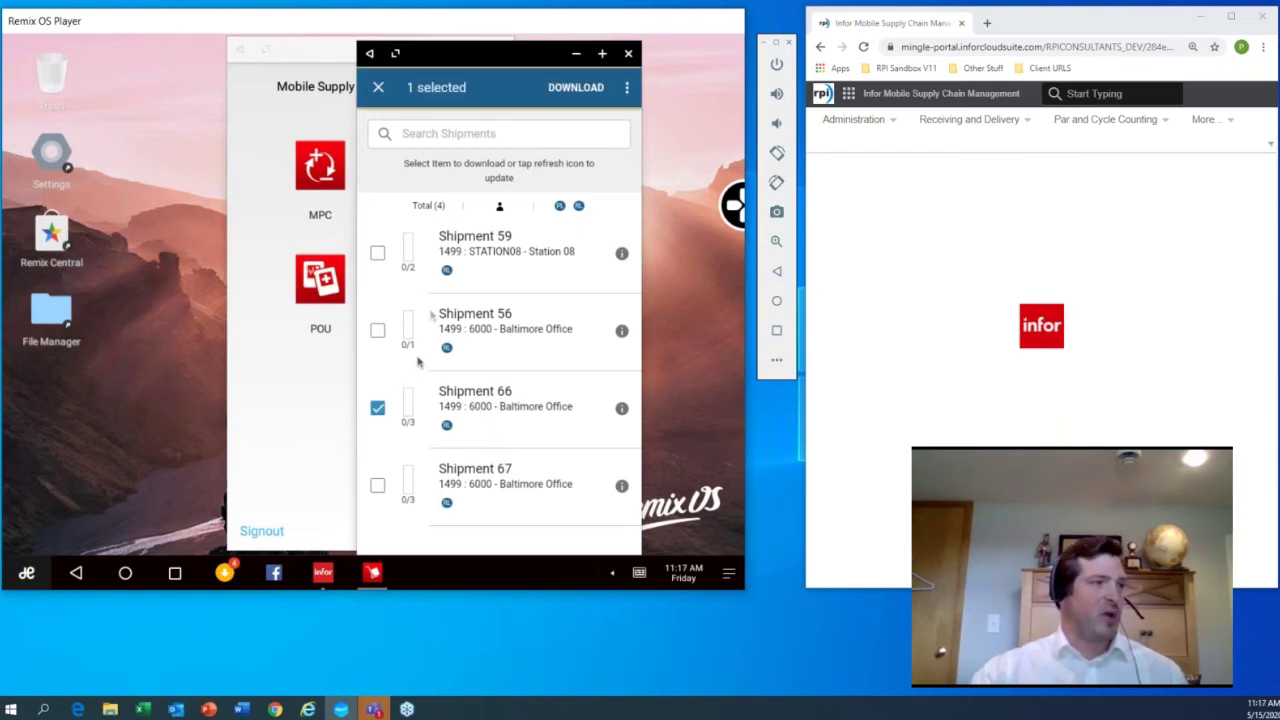
{"action": "left_click", "coordinate": [572, 88]}
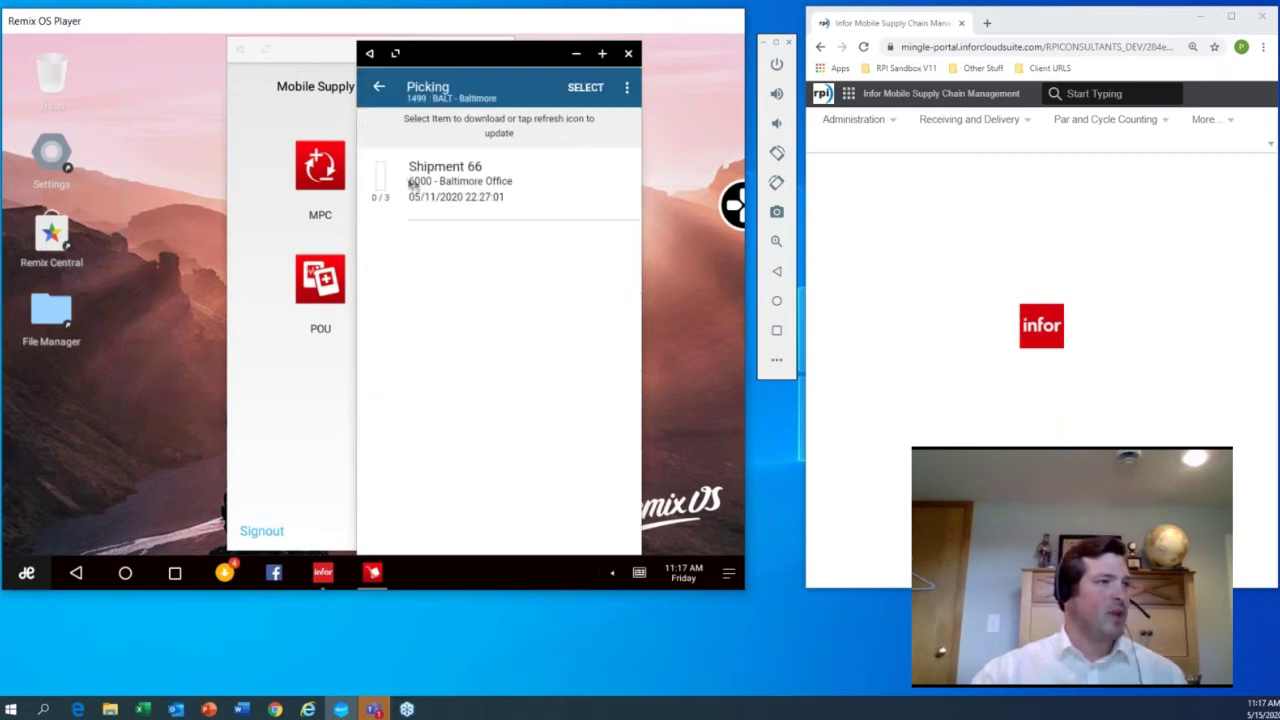
{"action": "left_click", "coordinate": [446, 162]}
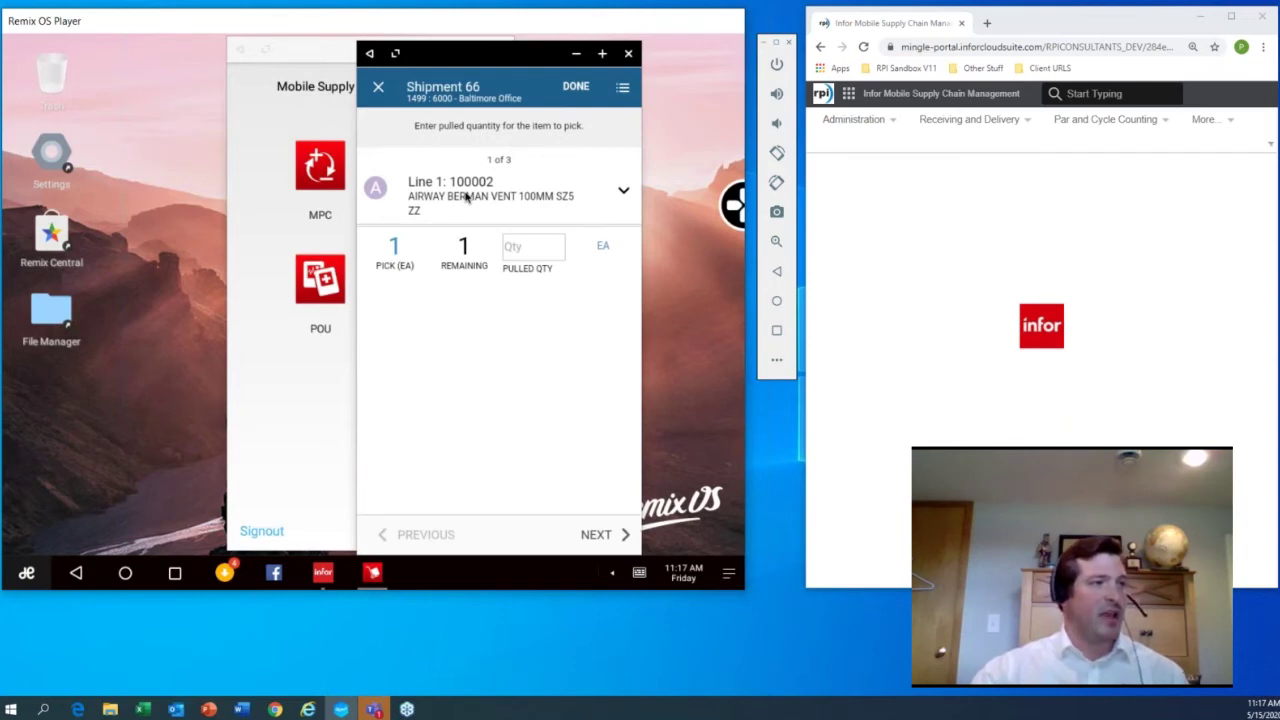
Step: Enter a pulled quantity of 1 EA for item 100002 on line 1 and item 100006 on line 2
{"action": "left_click", "coordinate": [549, 248]}
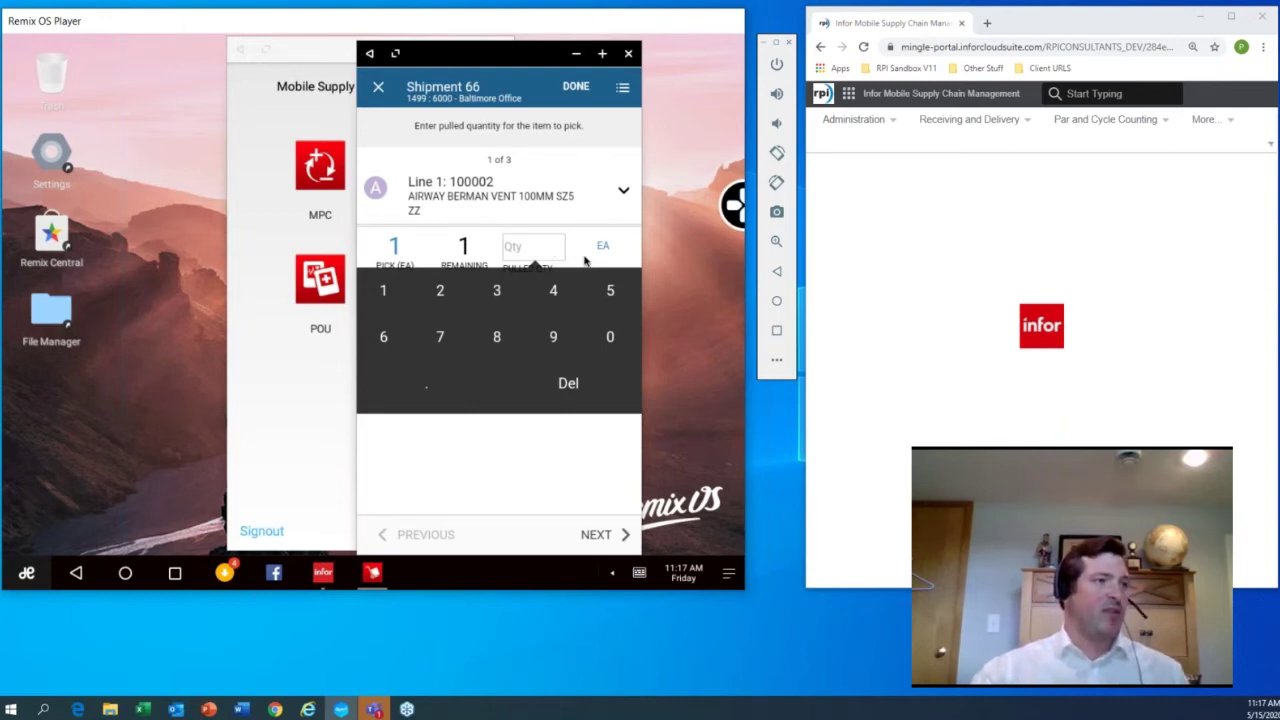
{"action": "left_click", "coordinate": [553, 290]}
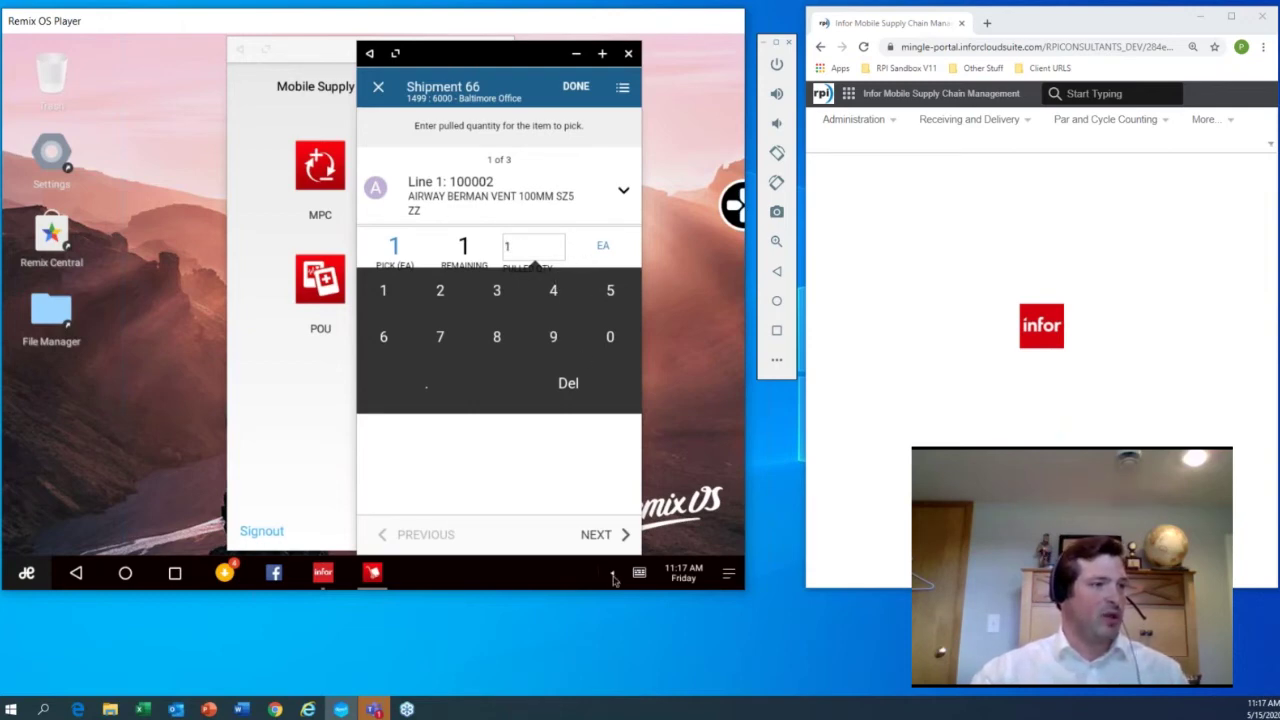
{"action": "left_click", "coordinate": [565, 452]}
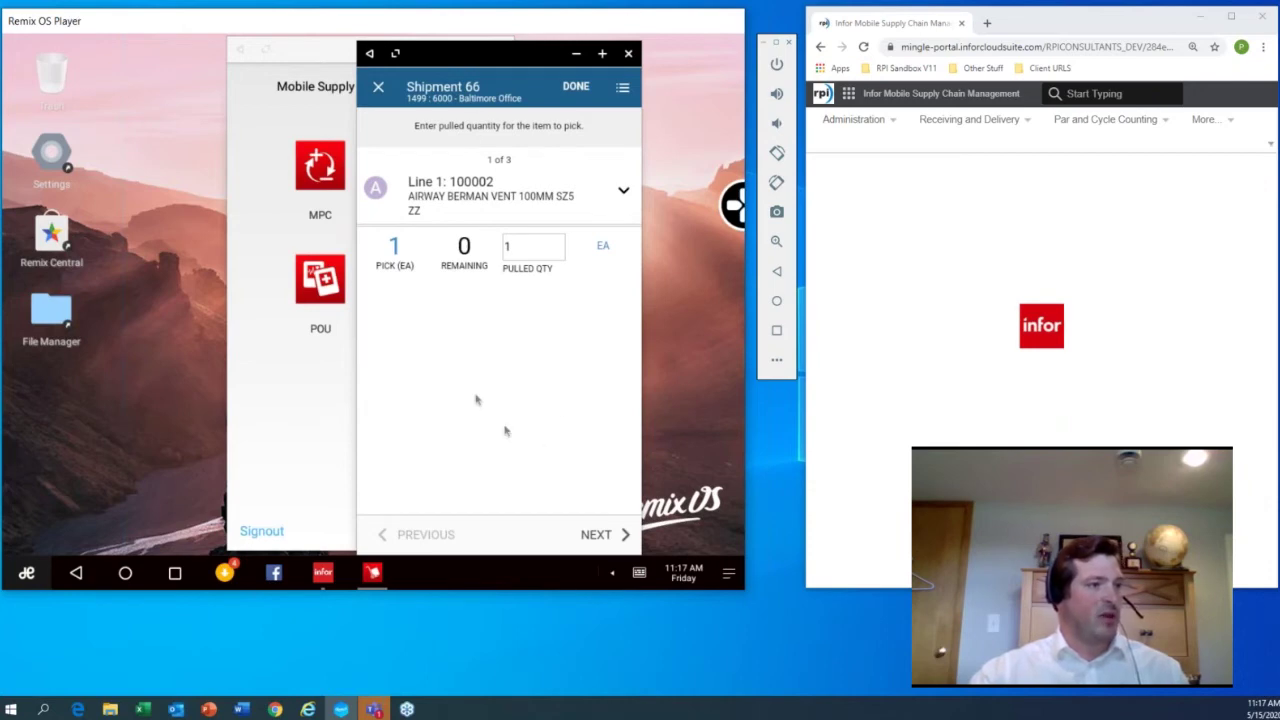
{"action": "left_click", "coordinate": [592, 535]}
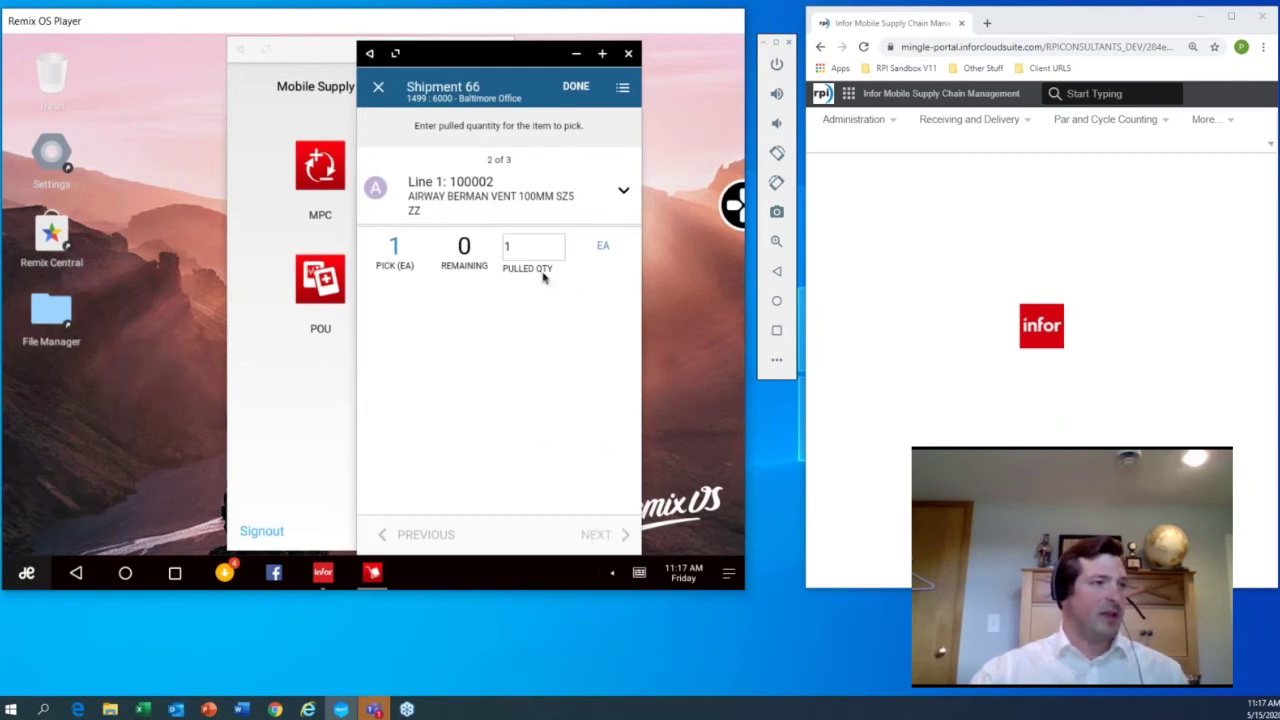
{"action": "left_click", "coordinate": [535, 240]}
{"action": "type", "text": "1"}
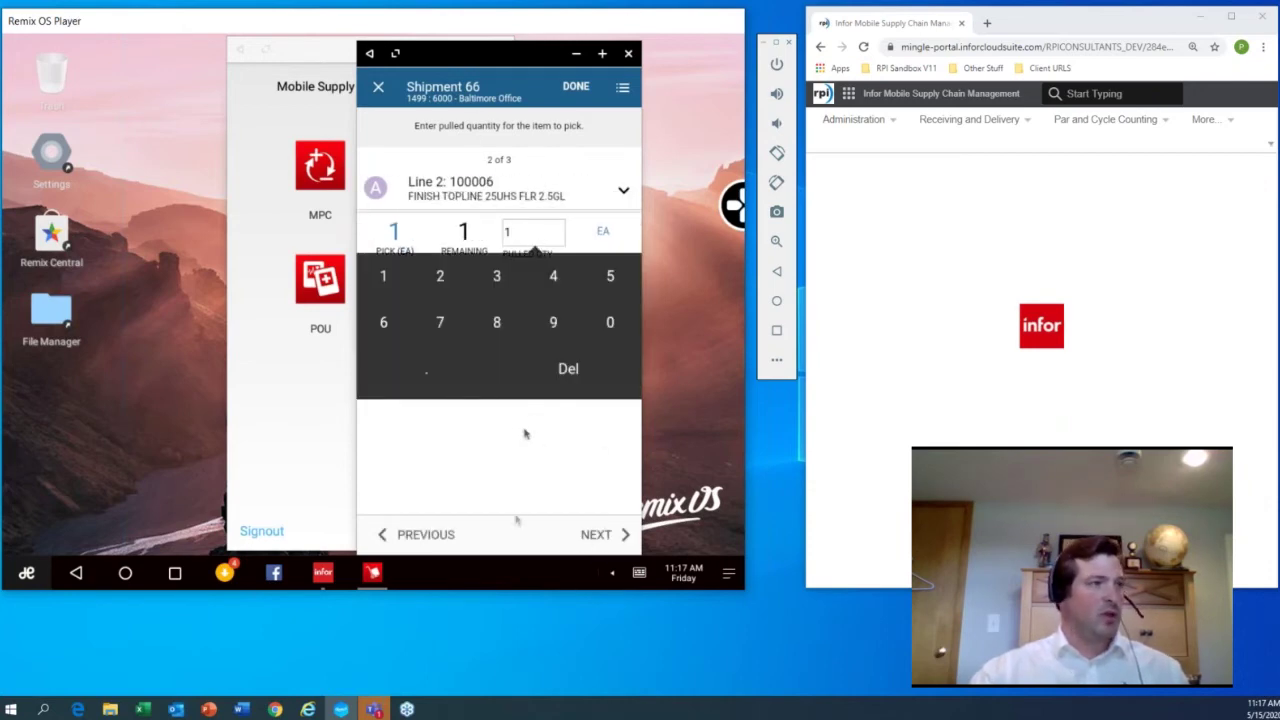
{"action": "left_click", "coordinate": [535, 527]}
{"action": "left_click", "coordinate": [595, 534]}
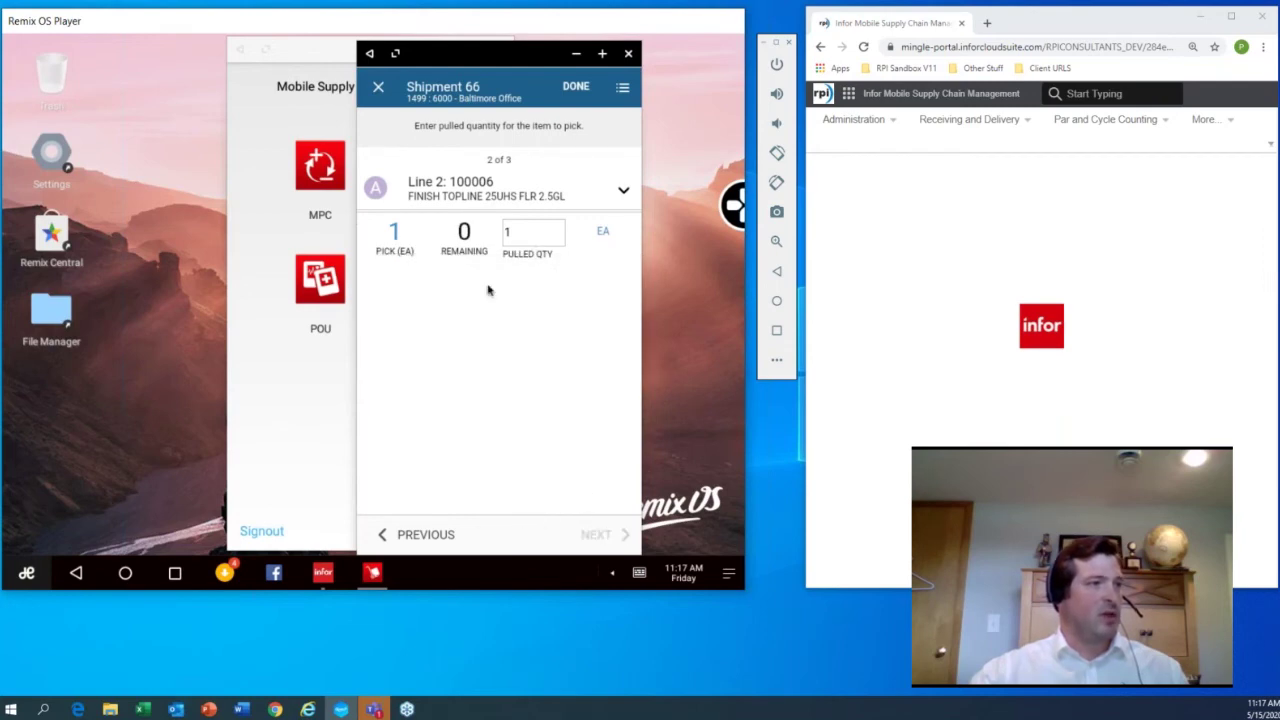
Step: Enter a pulled quantity of 1 EA for item 100026 on line 3 and mark the shipment's picking as done
{"action": "left_click", "coordinate": [527, 233]}
{"action": "type", "text": "1"}
{"action": "left_click", "coordinate": [545, 476]}
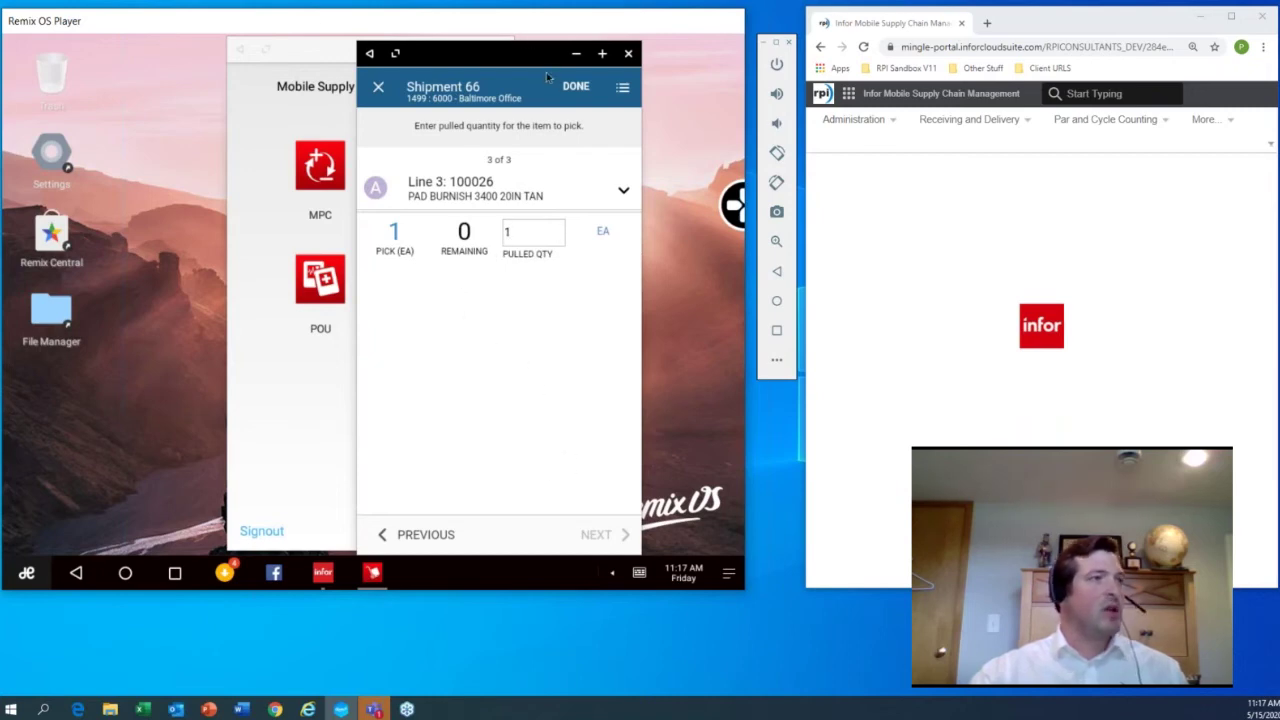
{"action": "left_click", "coordinate": [578, 90]}
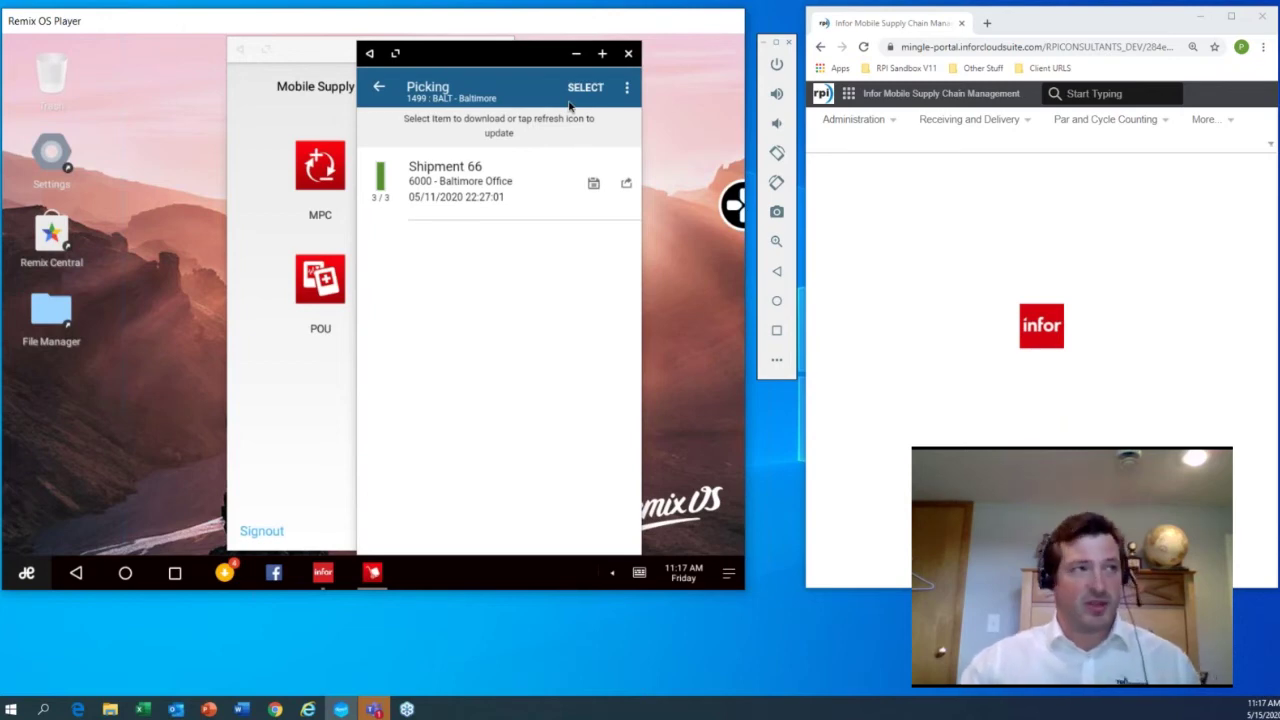
Step: Try to release Shipment 66, and select fakeprinter as the label printer
{"action": "left_click", "coordinate": [626, 185]}
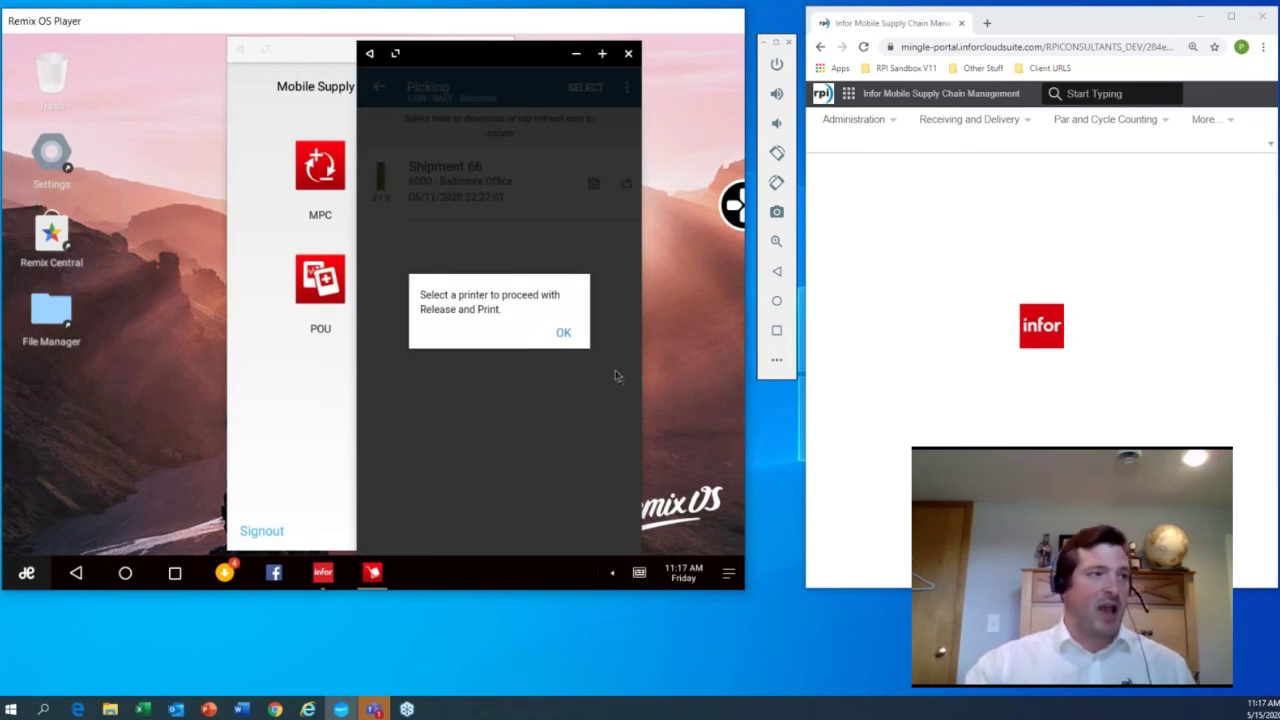
{"action": "left_click", "coordinate": [564, 333]}
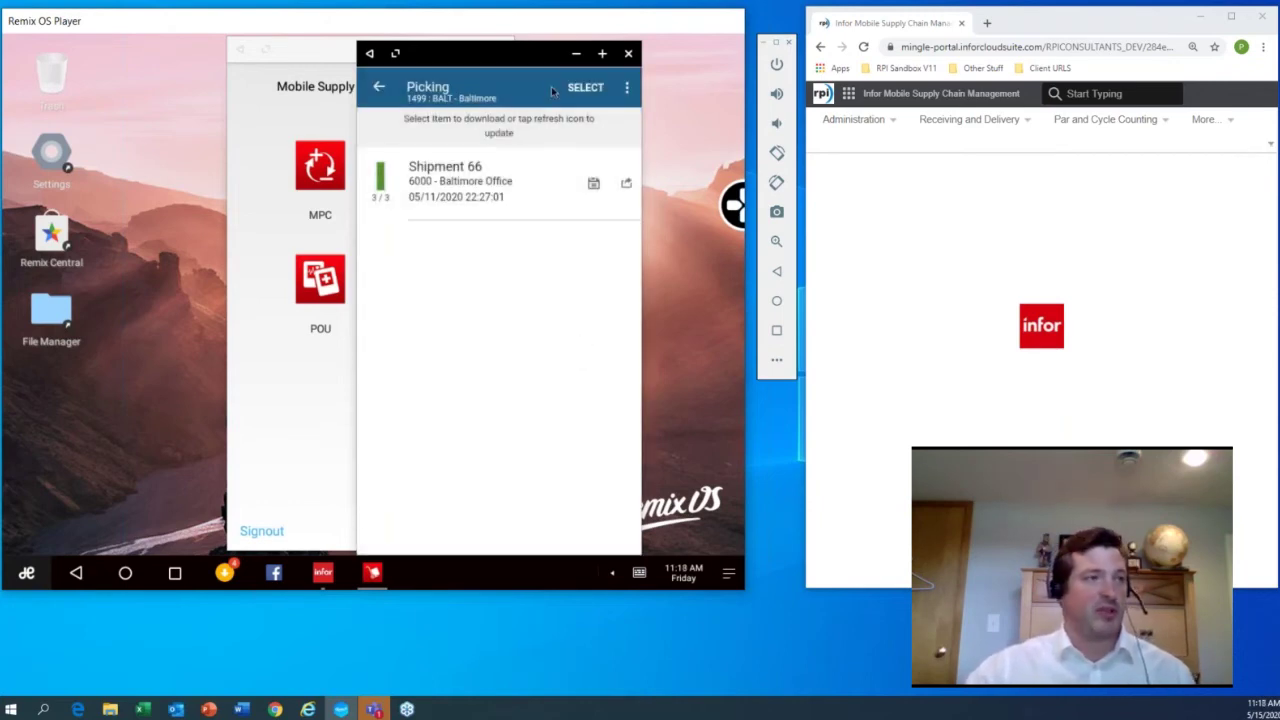
{"action": "left_click", "coordinate": [627, 90]}
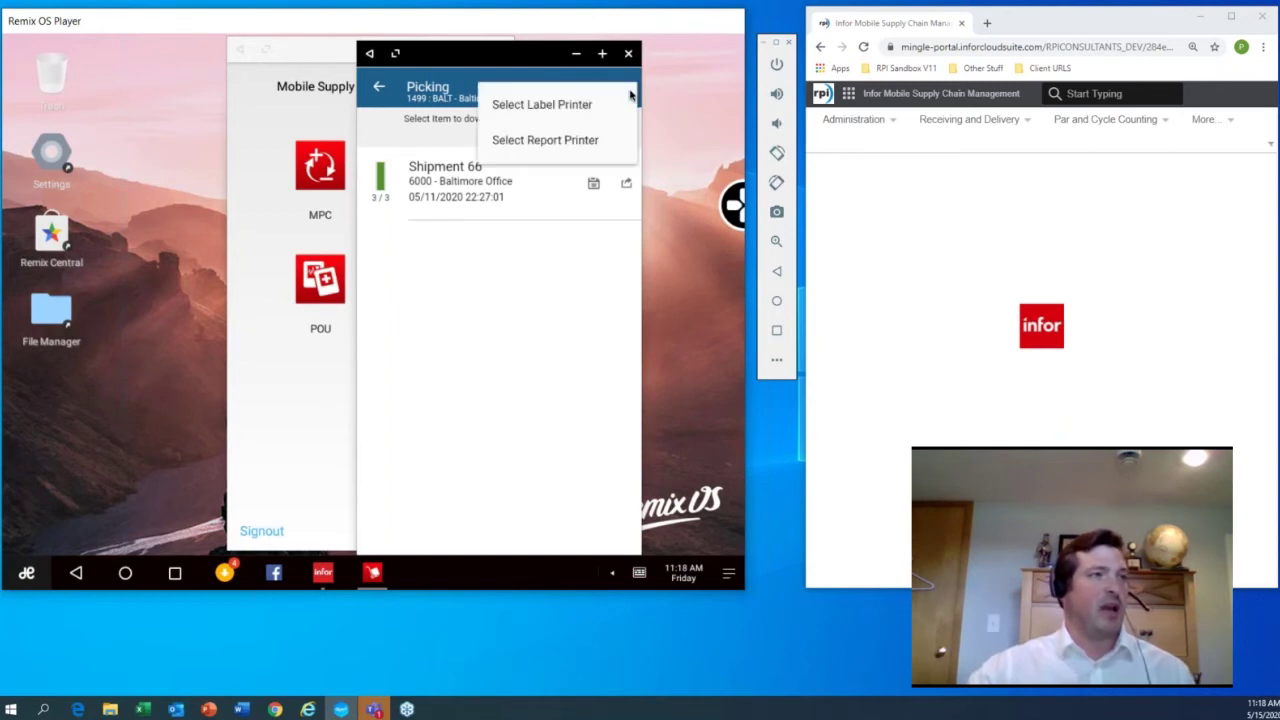
{"action": "left_click", "coordinate": [537, 106]}
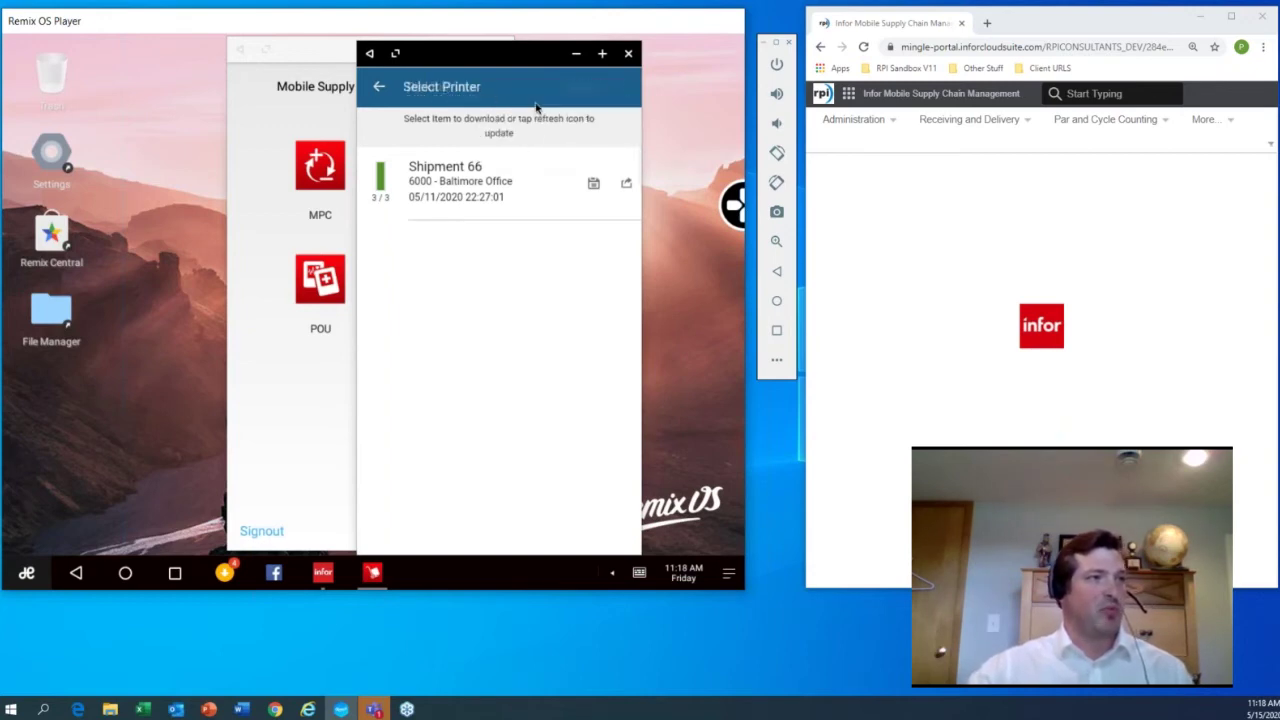
{"action": "left_click", "coordinate": [449, 219]}
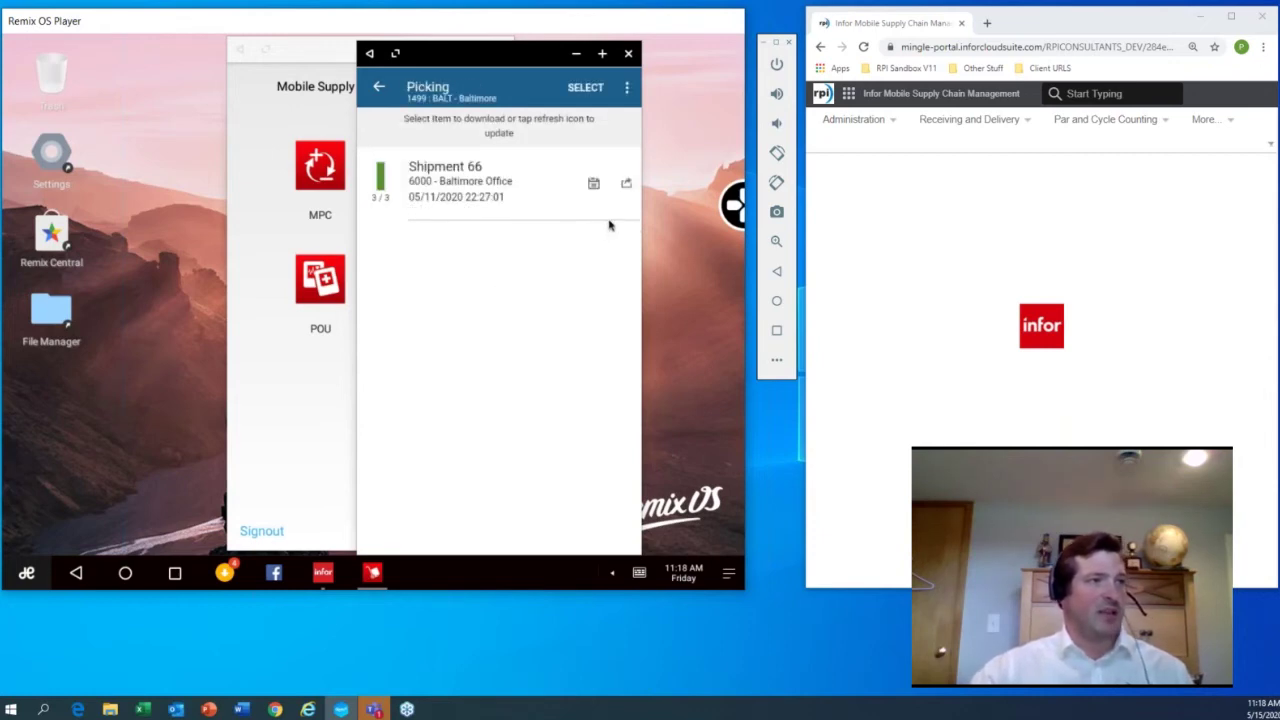
Step: Release the picked Shipment 66 for delivery and leave the Picking Summary
{"action": "left_click", "coordinate": [626, 184]}
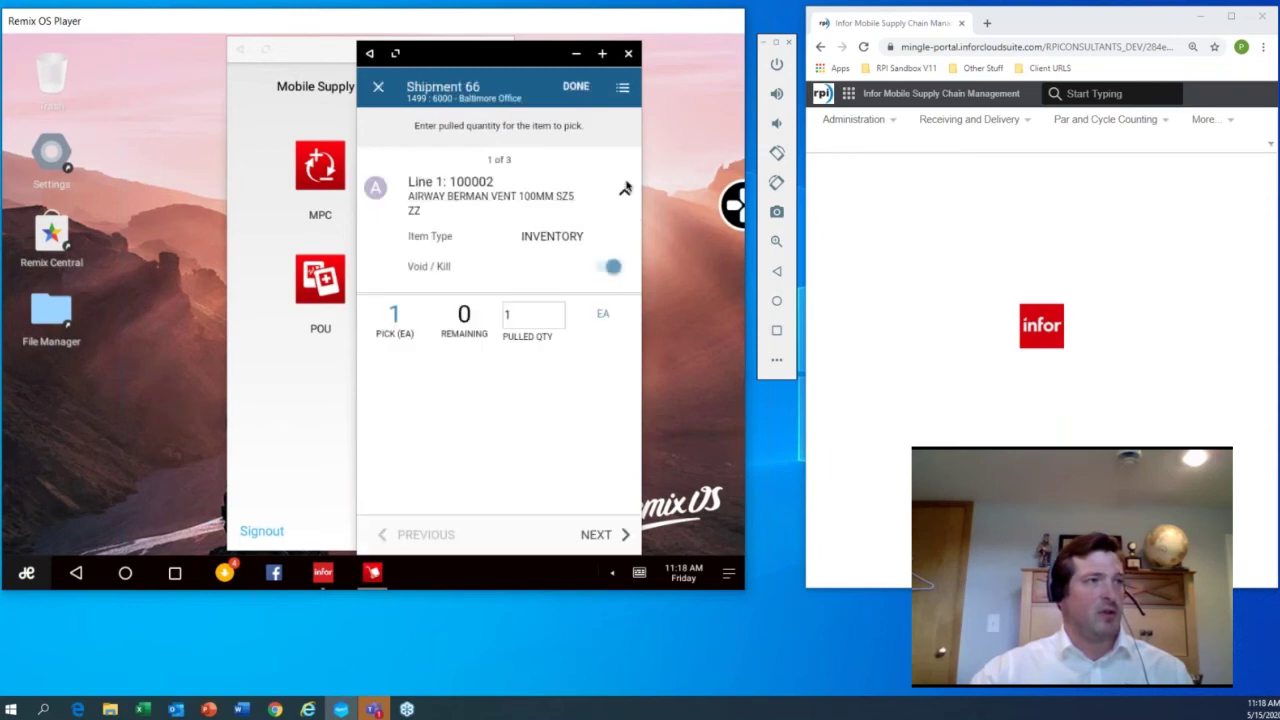
{"action": "left_click", "coordinate": [576, 90]}
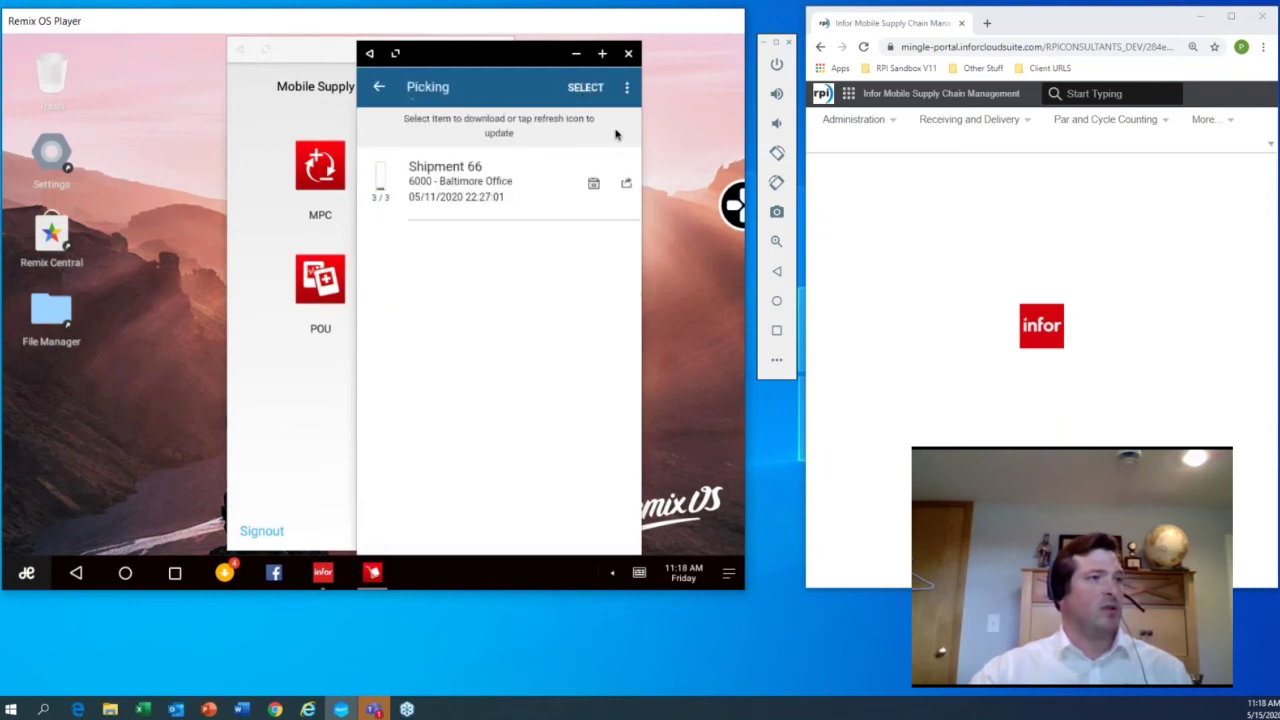
{"action": "left_click", "coordinate": [626, 184]}
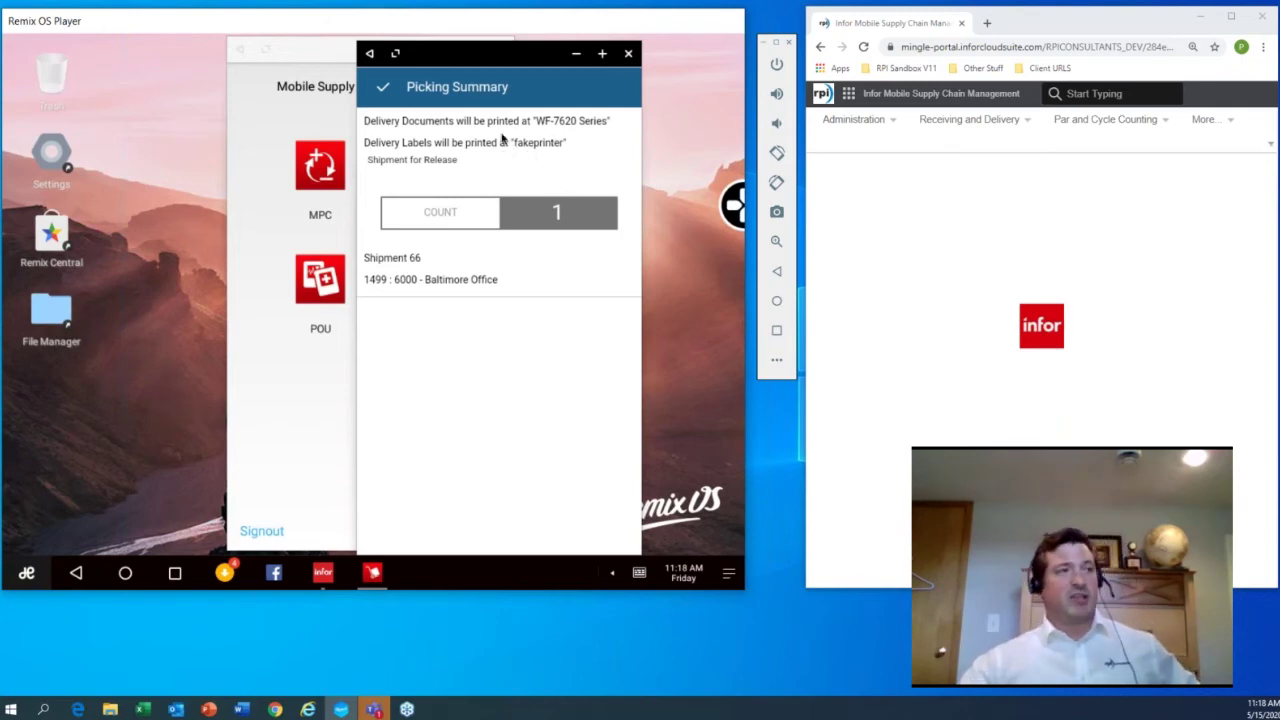
{"action": "left_click", "coordinate": [369, 55]}
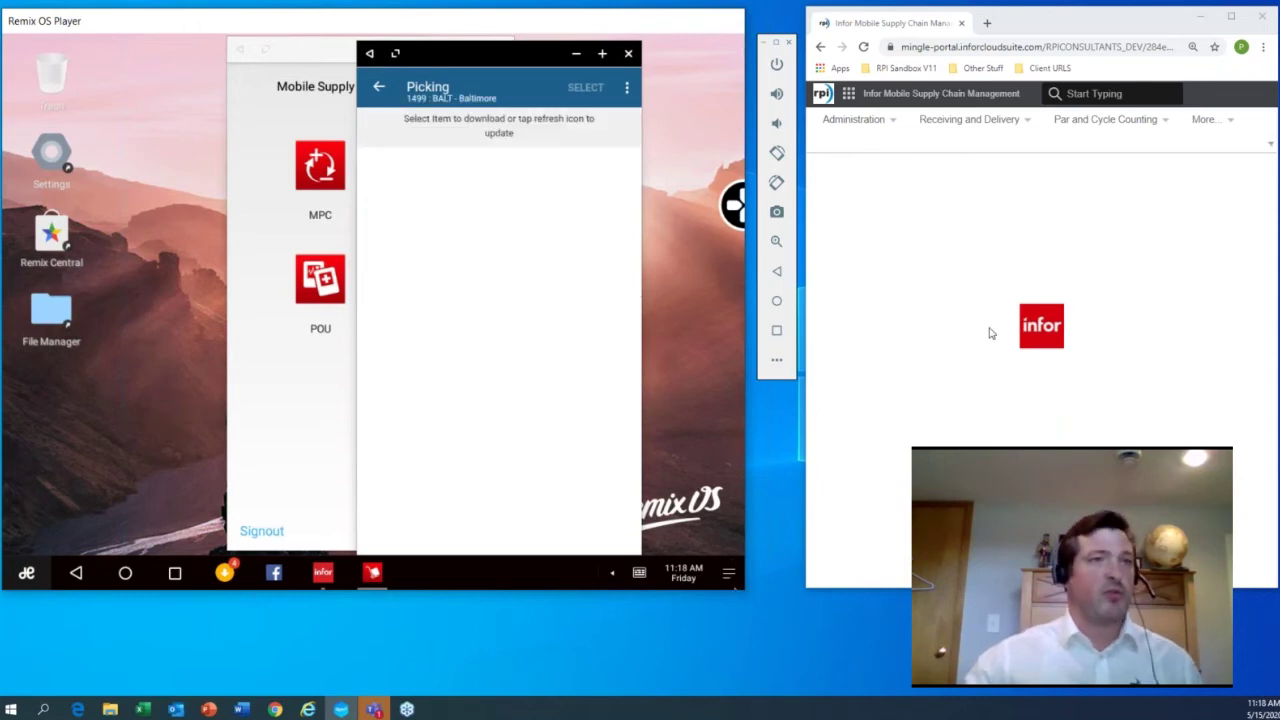
Step: Switch to the maximized browser window with the Infor Mobile Supply Chain Management portal and open the Par Counting reports
{"action": "left_click", "coordinate": [1232, 19]}
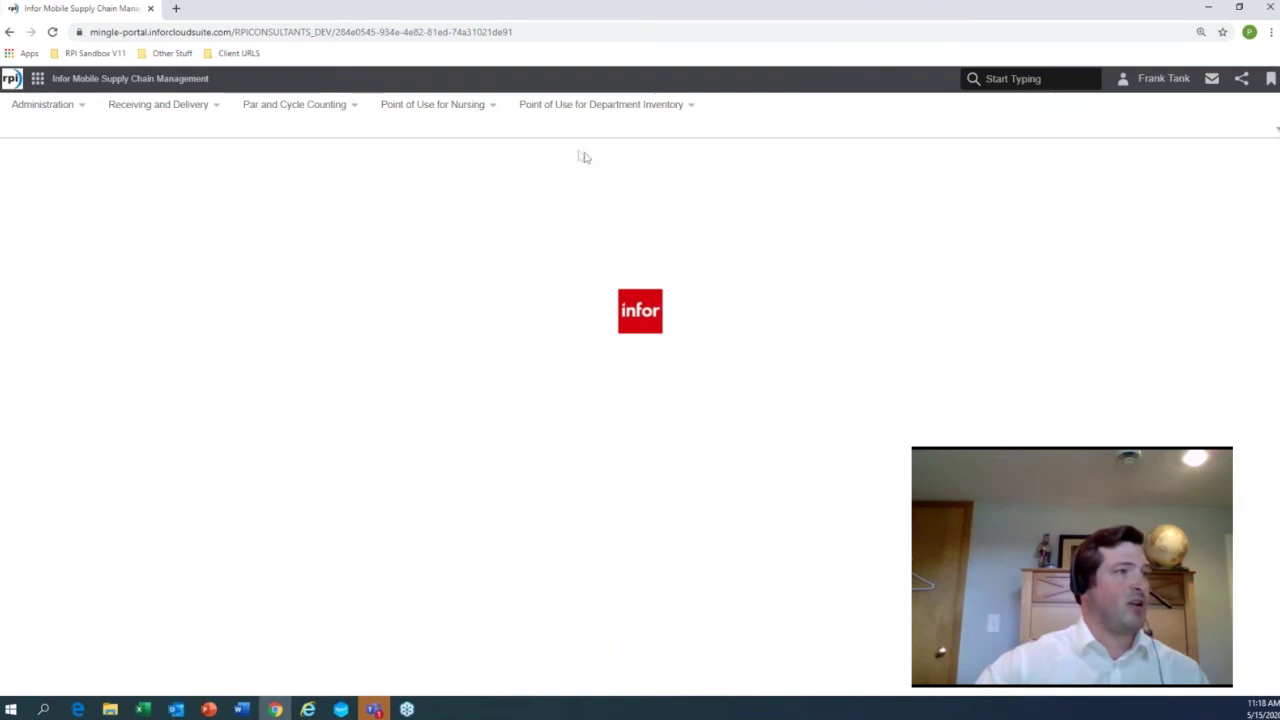
{"action": "left_click", "coordinate": [340, 115]}
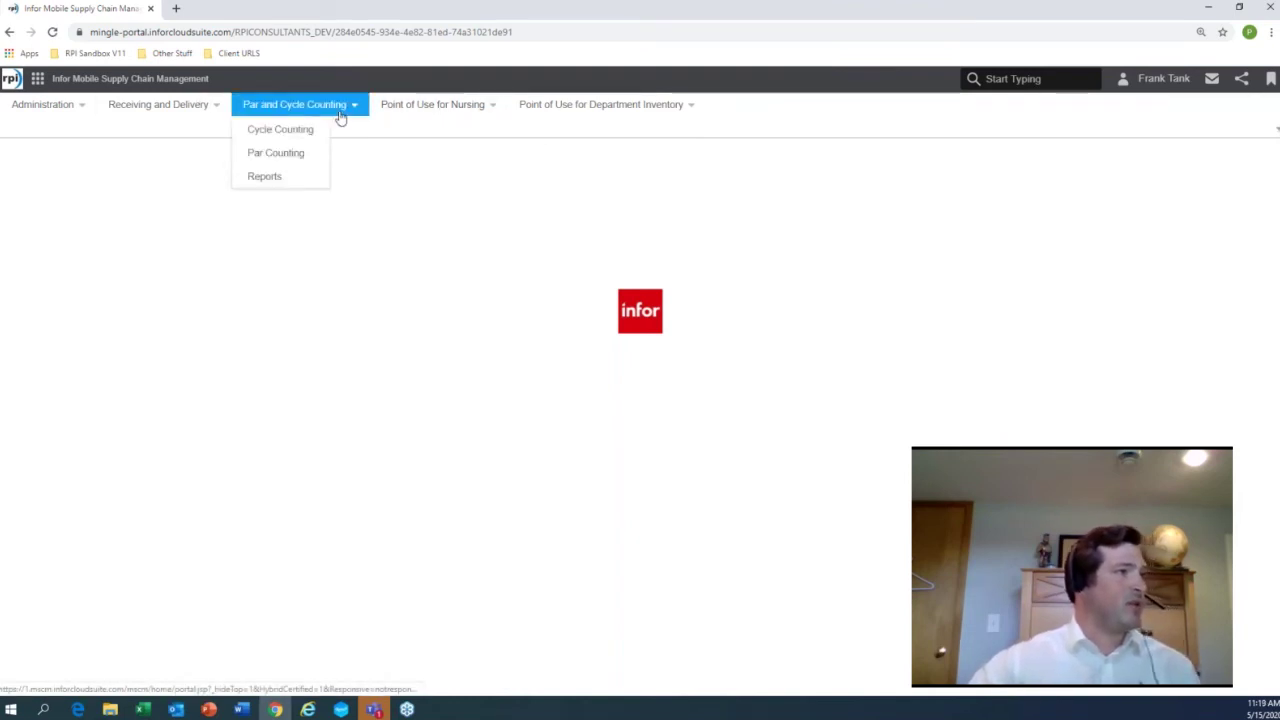
{"action": "left_click", "coordinate": [295, 161]}
{"action": "left_click", "coordinate": [195, 157]}
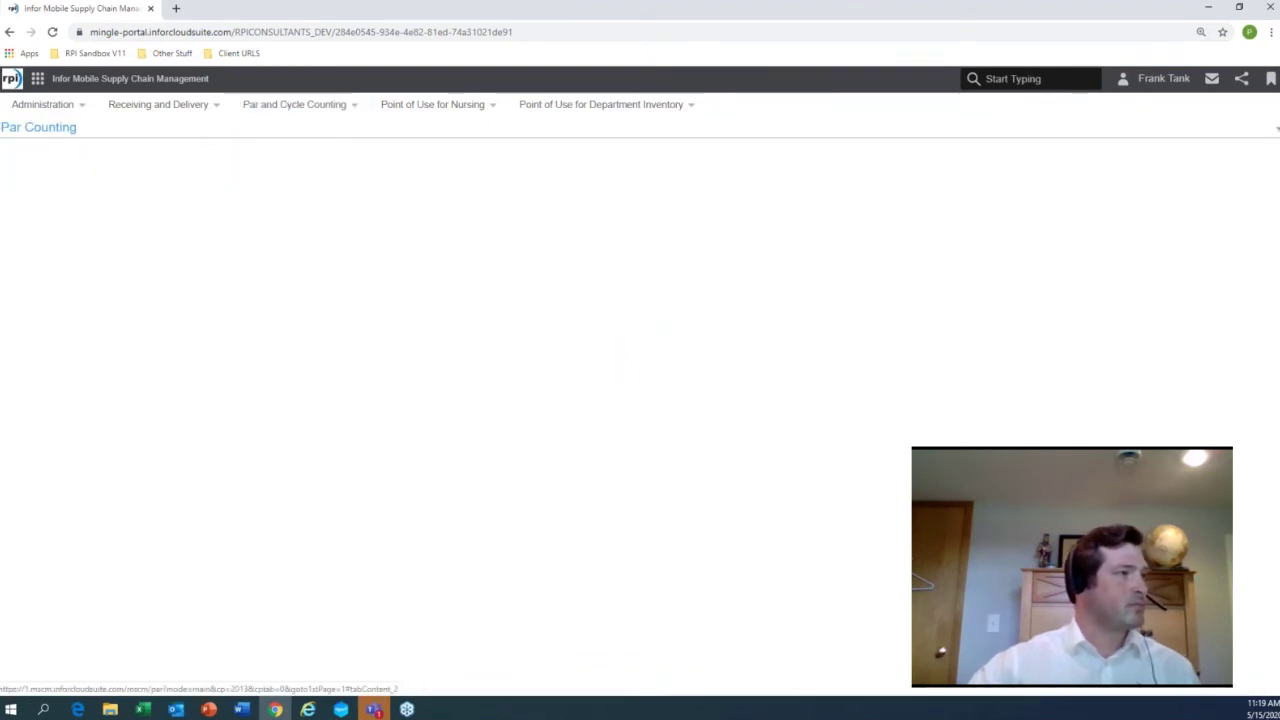
Step: Search the par counts report for company 1499 - RPI and open the count details of the SUNNYSIDE count submitted at 04:14:44 PM
{"action": "left_click", "coordinate": [369, 250]}
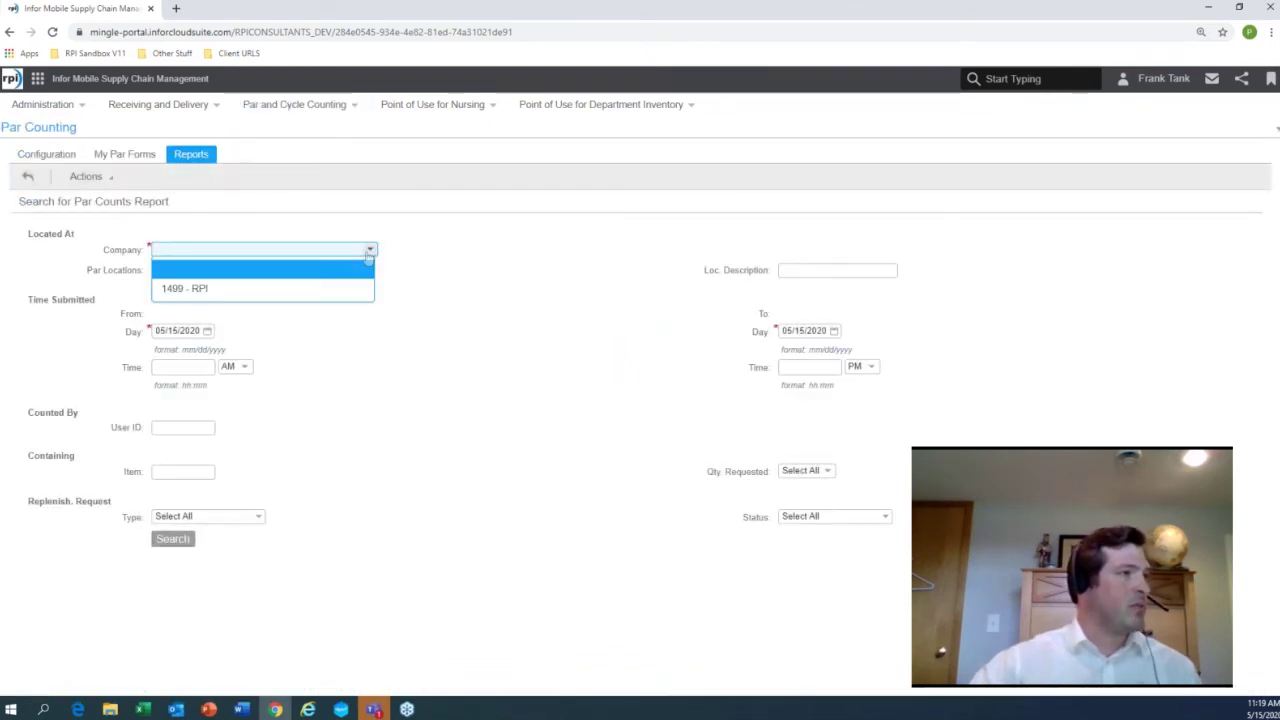
{"action": "left_click", "coordinate": [257, 290]}
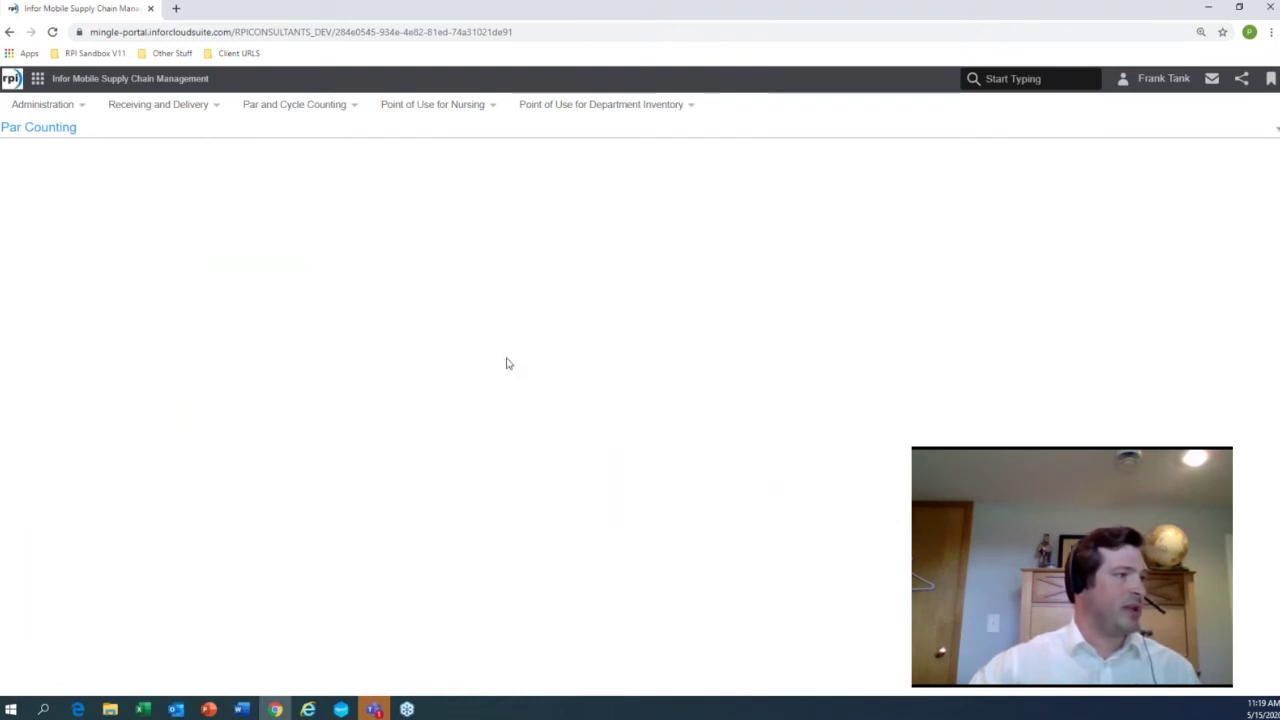
{"action": "left_click", "coordinate": [173, 539]}
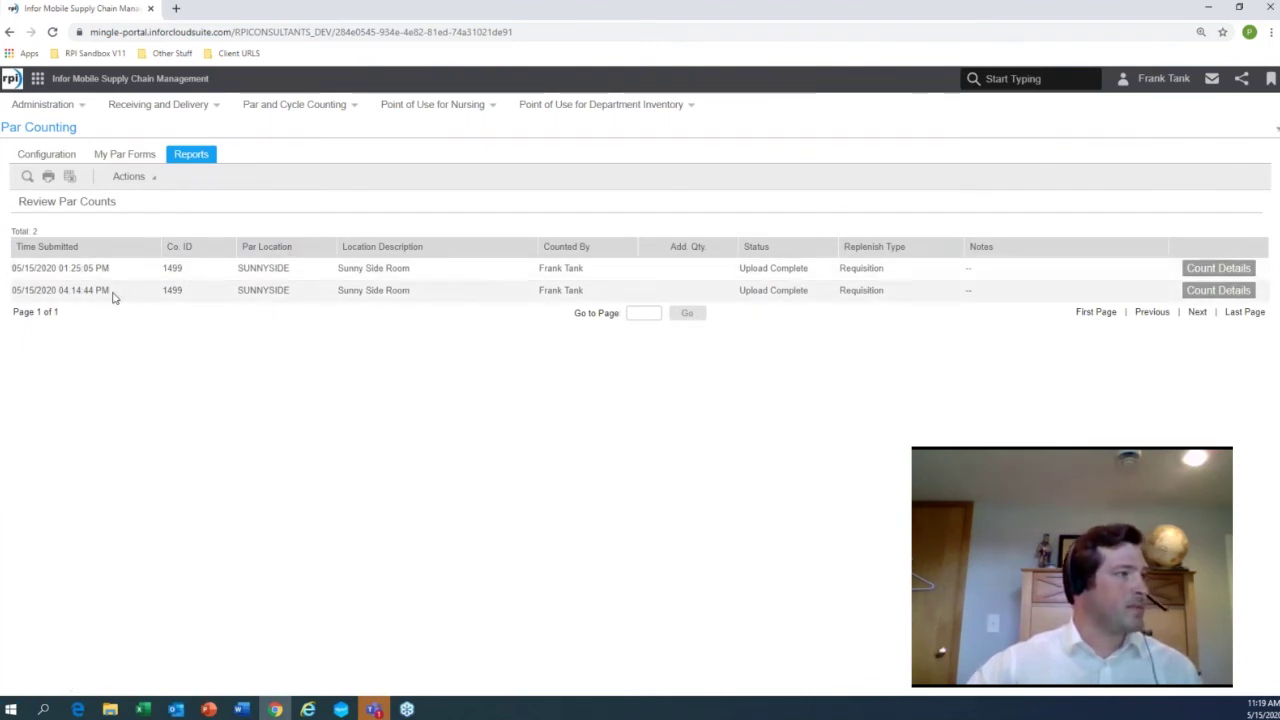
{"action": "left_click", "coordinate": [1218, 294]}
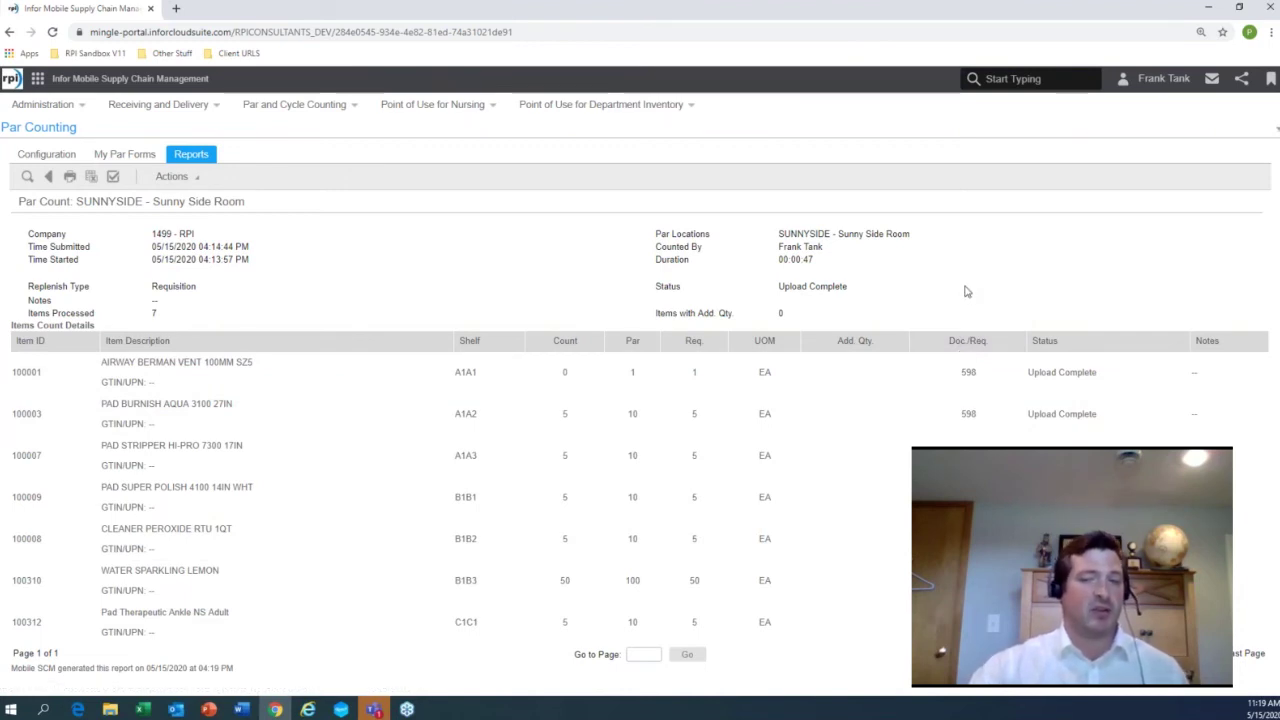
Step: Open the Issues report search and set inventory company 1499 - RPI and inventory location BALT - Baltimore
{"action": "left_click", "coordinate": [218, 110]}
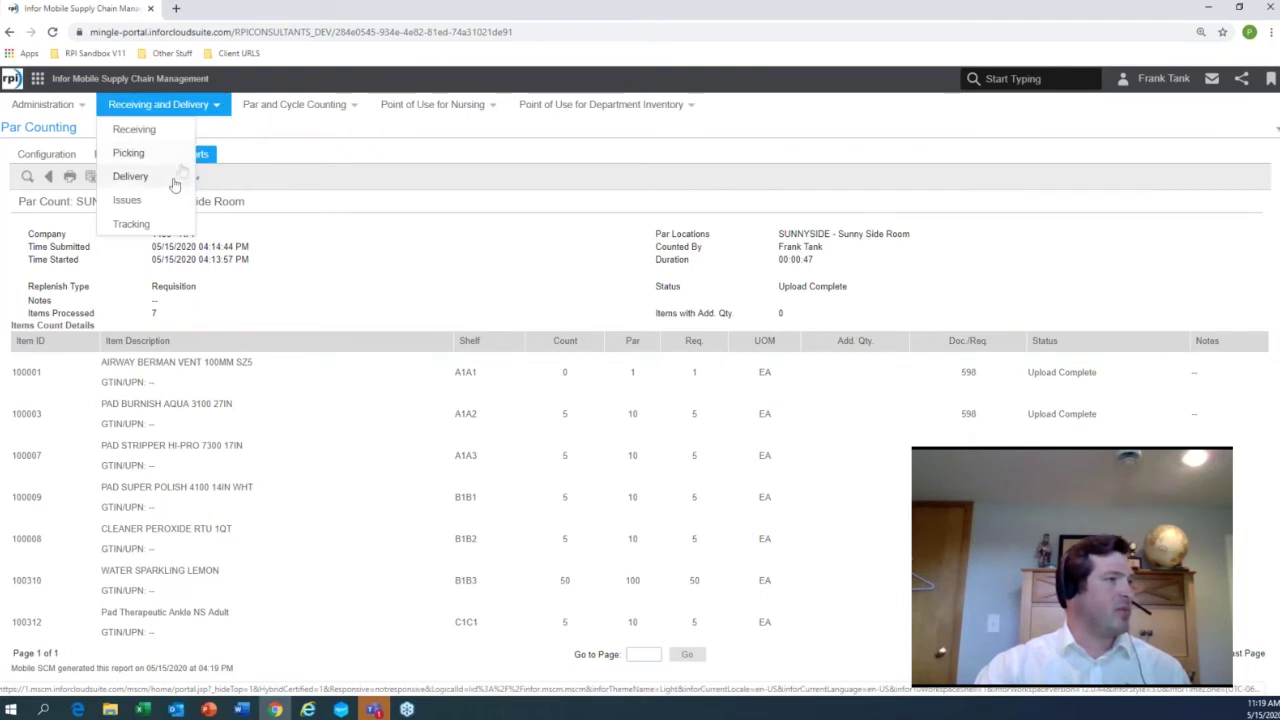
{"action": "left_click", "coordinate": [140, 202]}
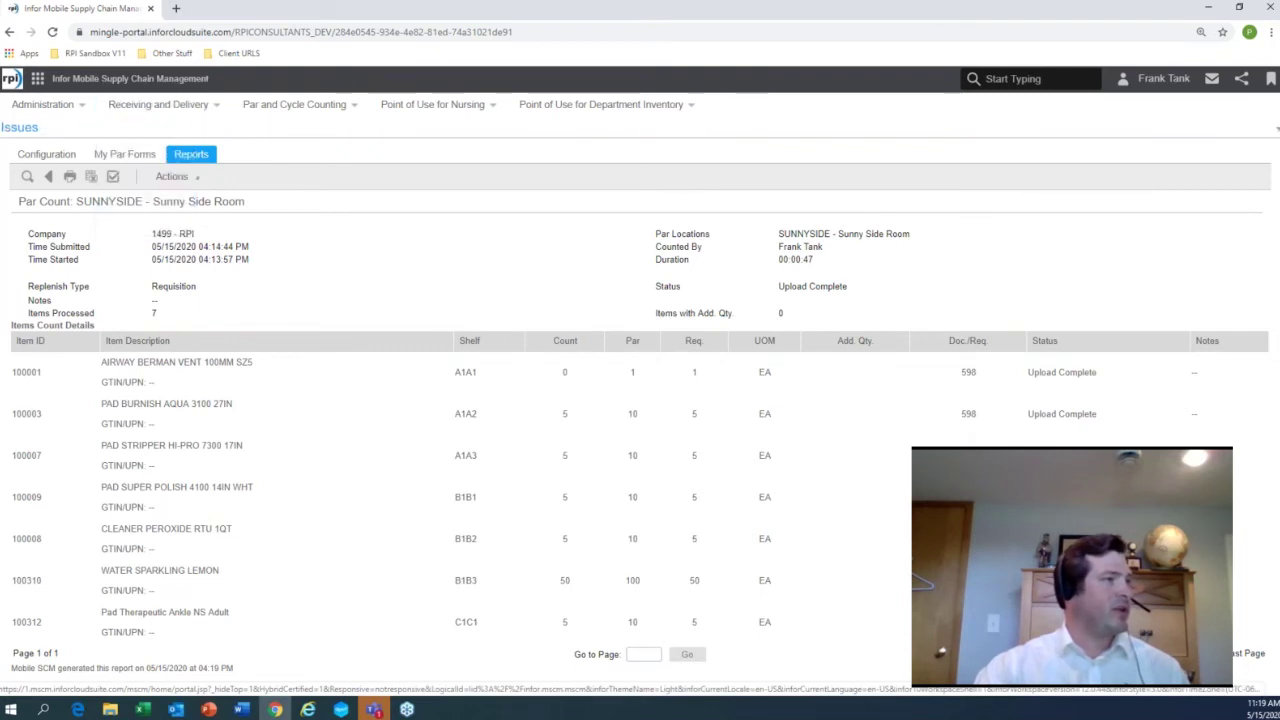
{"action": "left_click", "coordinate": [114, 160]}
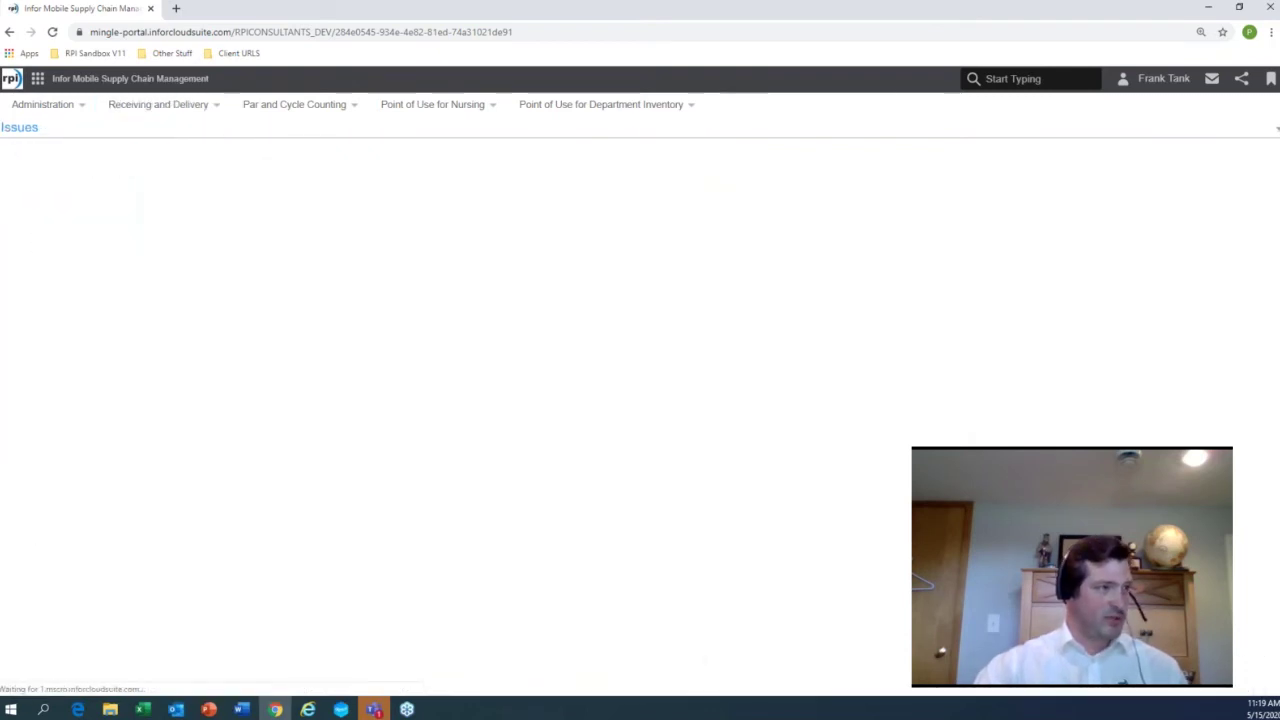
{"action": "left_click", "coordinate": [434, 251]}
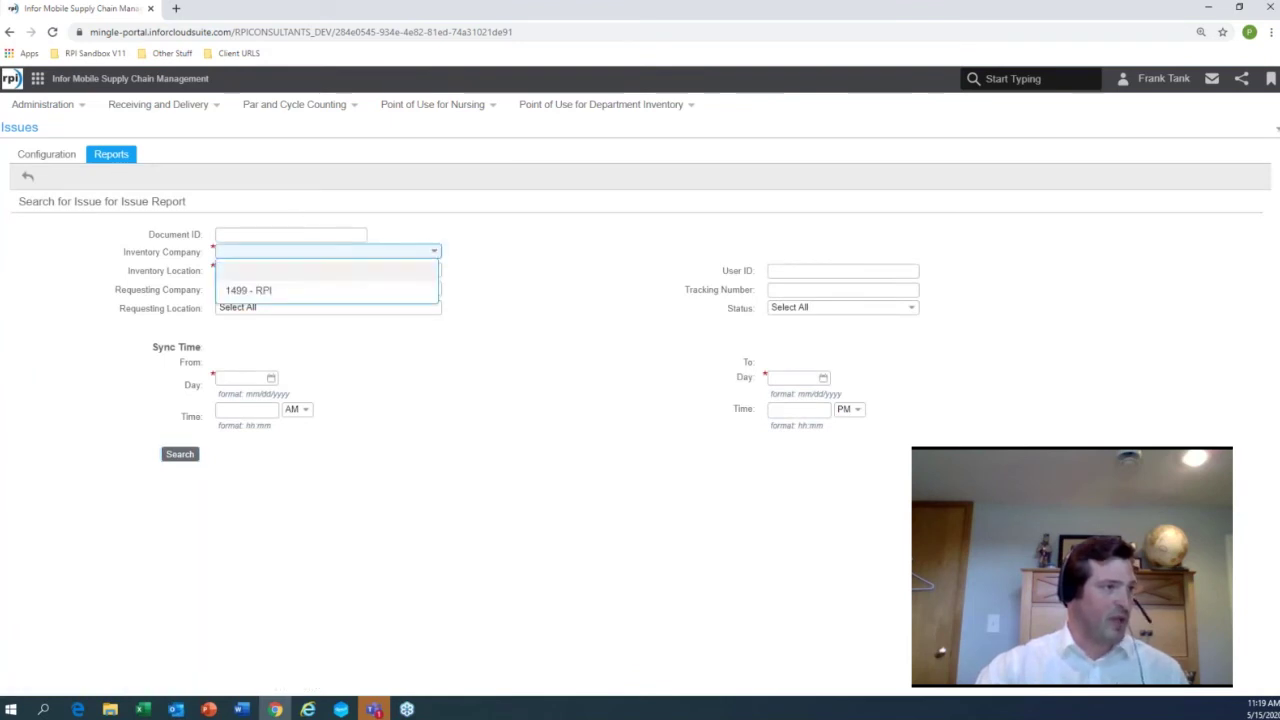
{"action": "left_click", "coordinate": [303, 289]}
{"action": "left_click", "coordinate": [434, 270]}
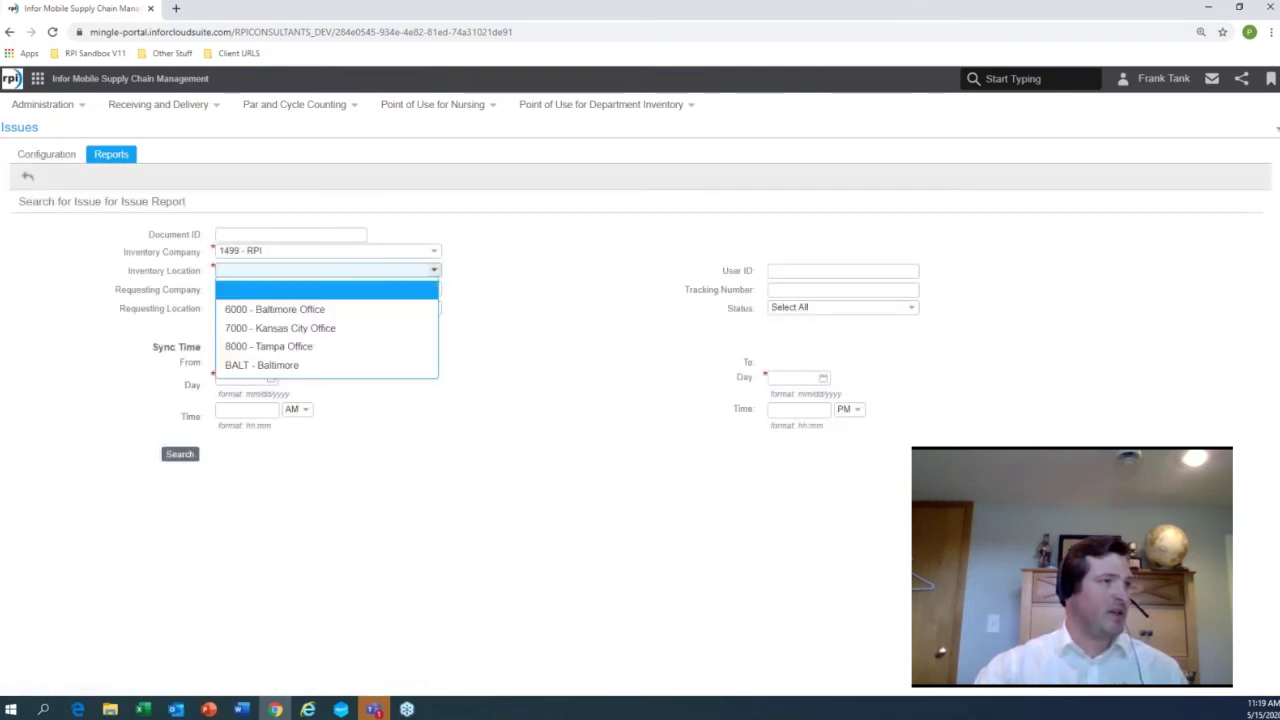
{"action": "left_click", "coordinate": [285, 366]}
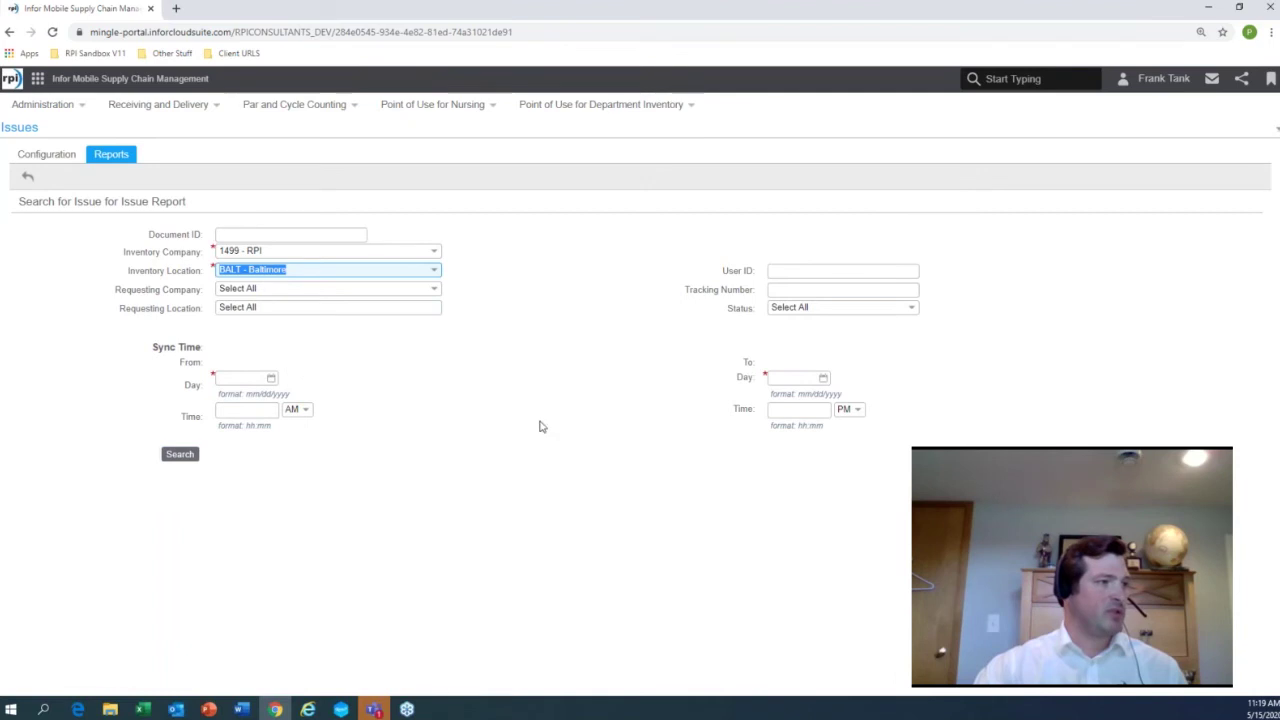
Step: Set both the From and To sync days to 05/15/2020 and search for matching issues
{"action": "left_click", "coordinate": [248, 379]}
{"action": "key", "text": "Down"}
{"action": "key", "text": "Return"}
{"action": "left_click", "coordinate": [795, 378]}
{"action": "key", "text": "Down"}
{"action": "key", "text": "Return"}
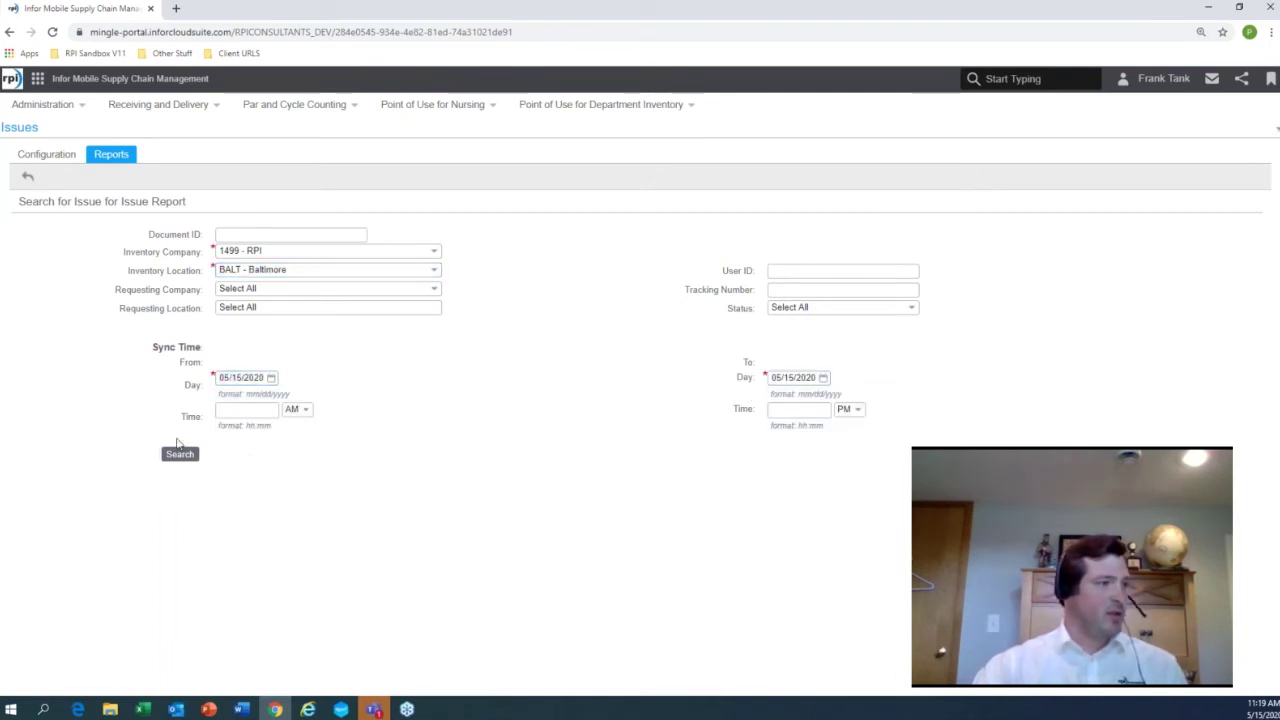
{"action": "left_click", "coordinate": [180, 453]}
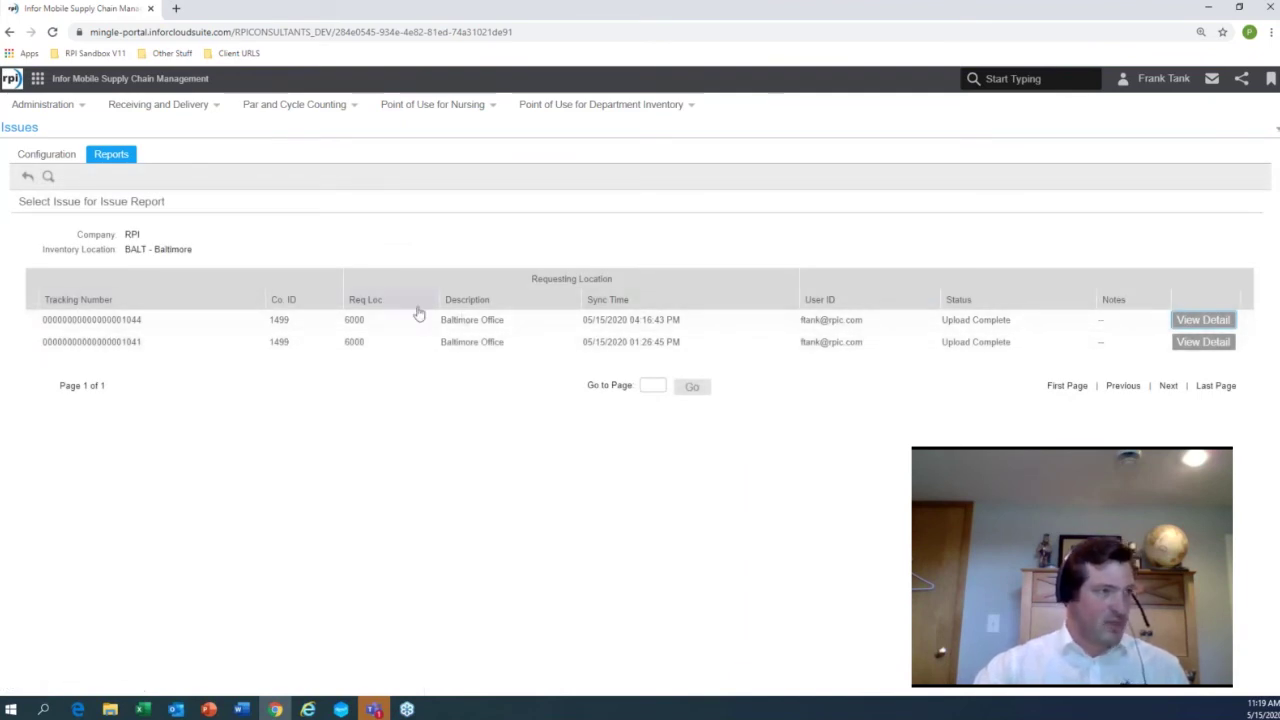
Step: Open the details of the issue synced at 04:16:43 PM and examine its tracking number
{"action": "left_click", "coordinate": [1203, 320]}
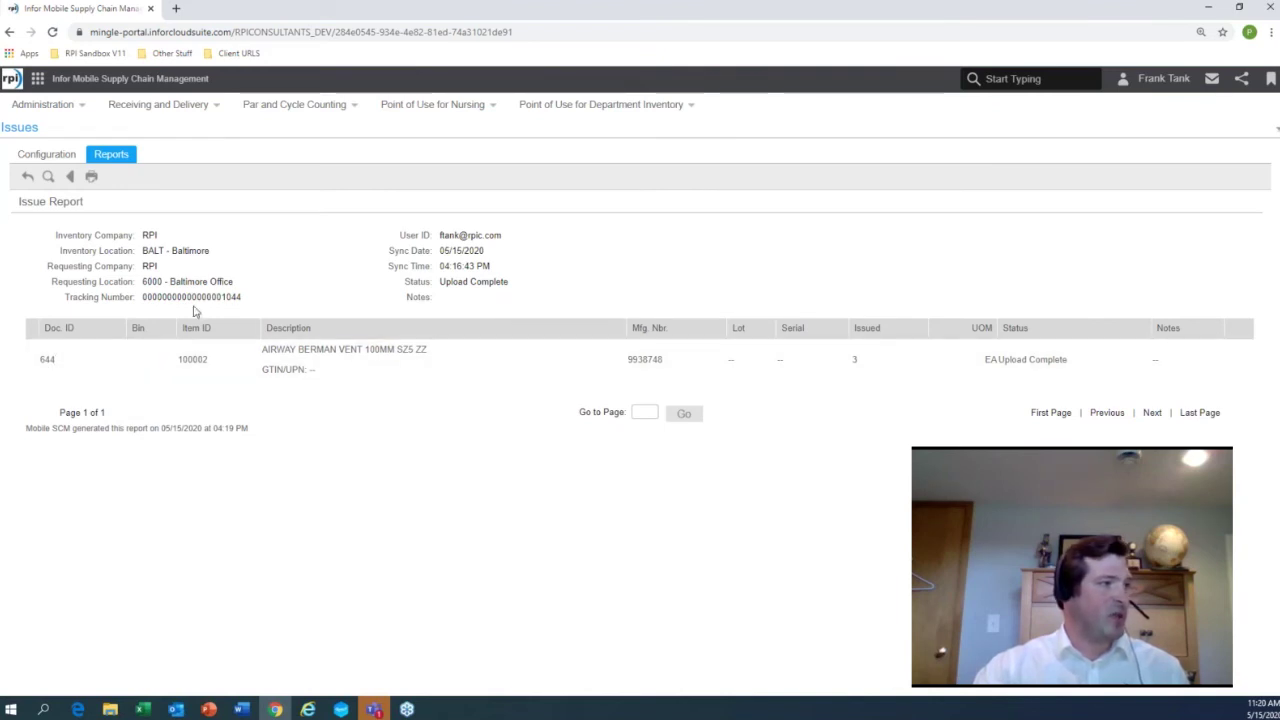
{"action": "left_click_drag", "start_coordinate": [246, 299], "coordinate": [221, 297]}
{"action": "left_click", "coordinate": [288, 285]}
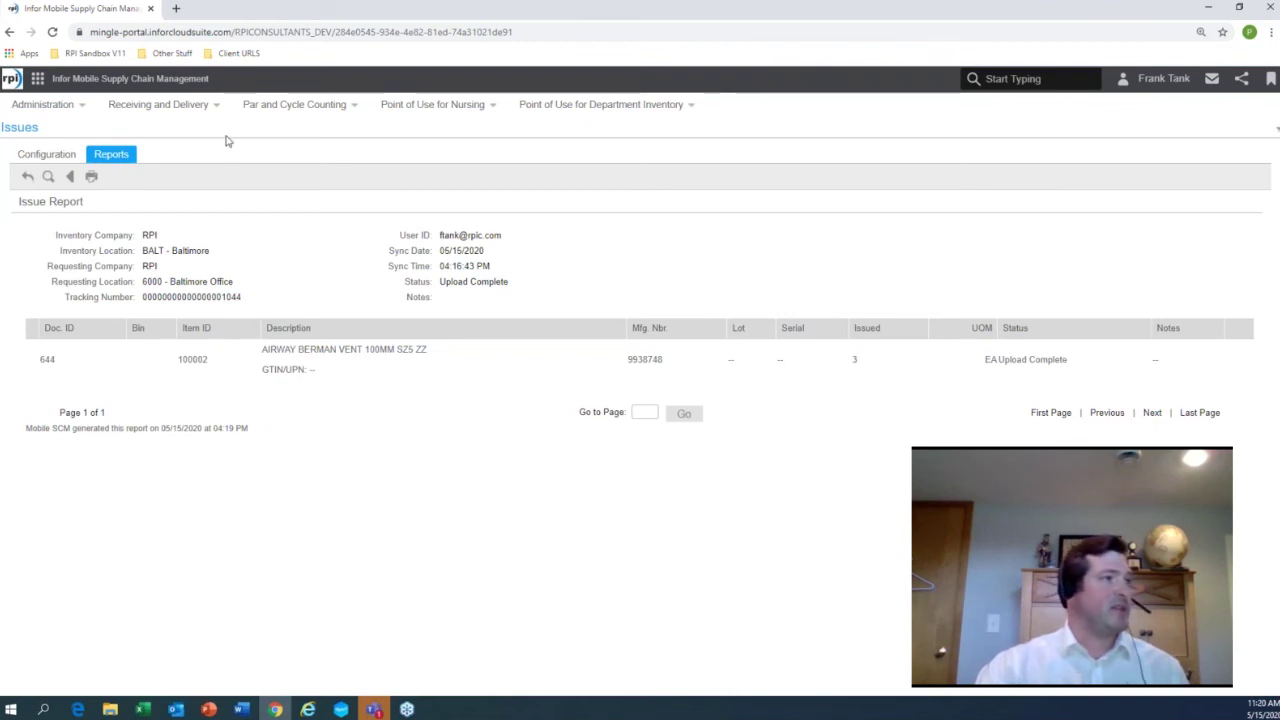
Step: Open the Picking shipment search and set inventory company 1499 - RPI and inventory location BALT - Baltimore
{"action": "left_click", "coordinate": [205, 107]}
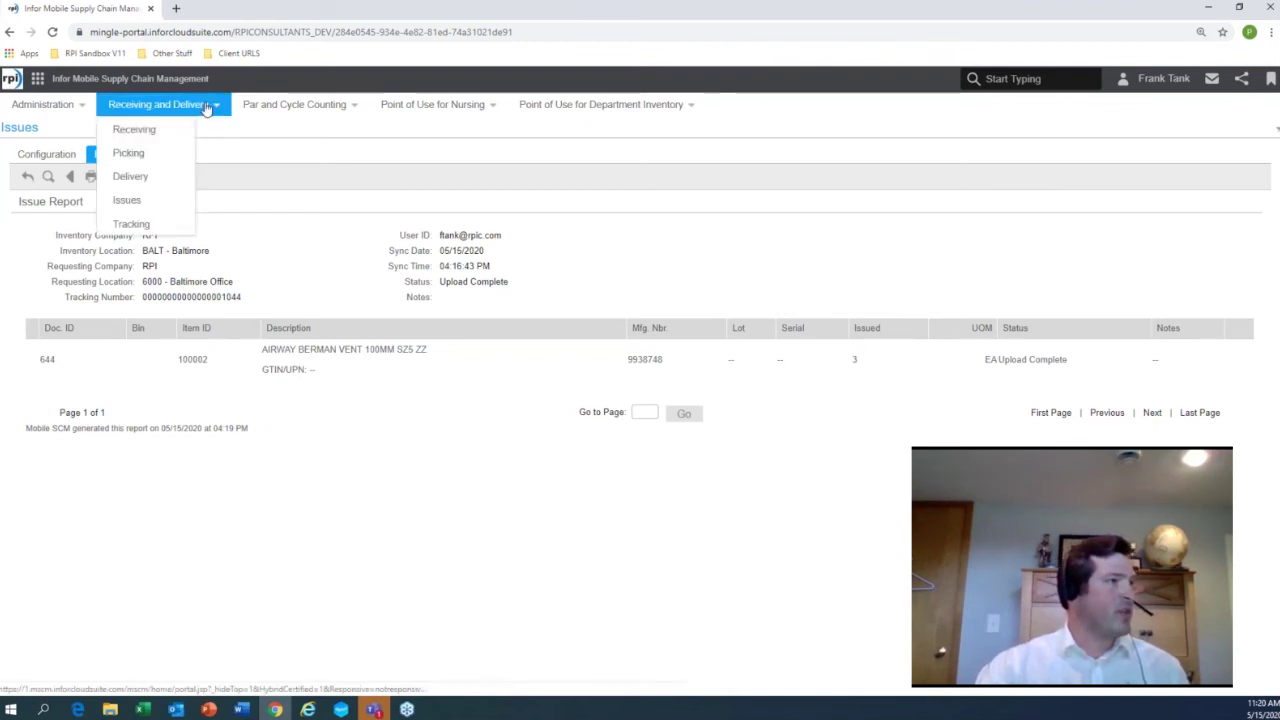
{"action": "left_click", "coordinate": [158, 155]}
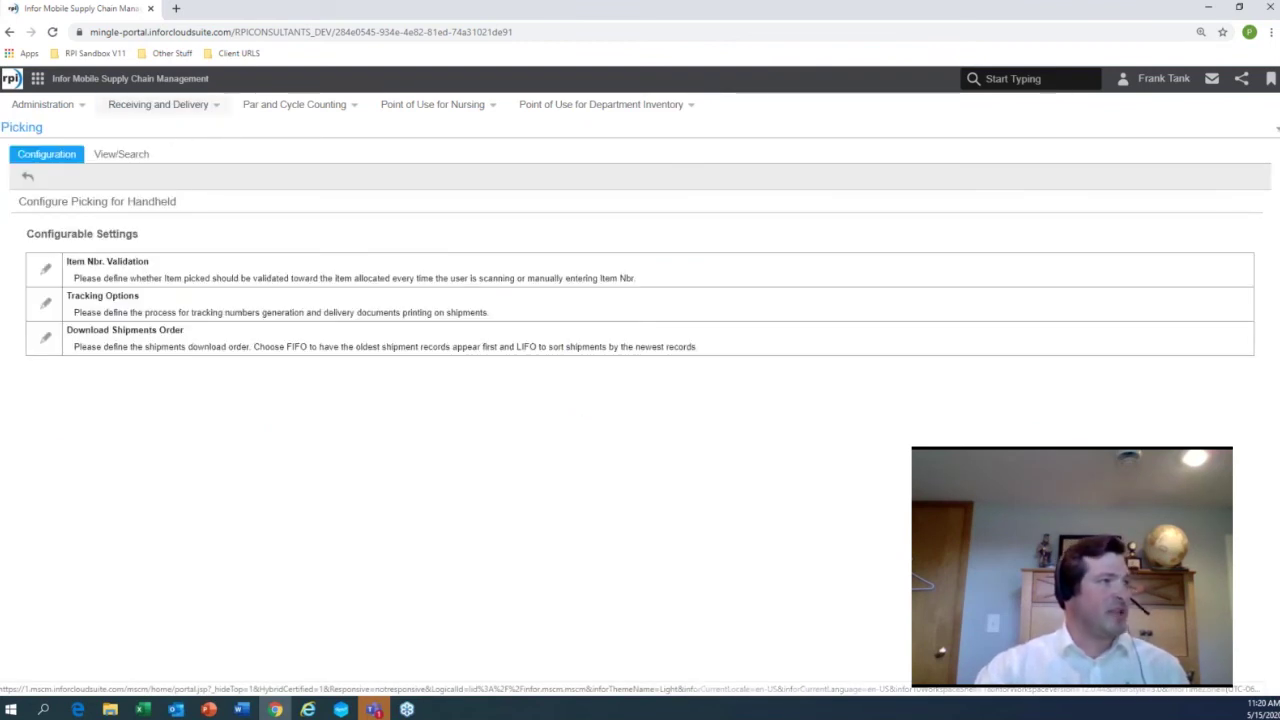
{"action": "left_click", "coordinate": [122, 156]}
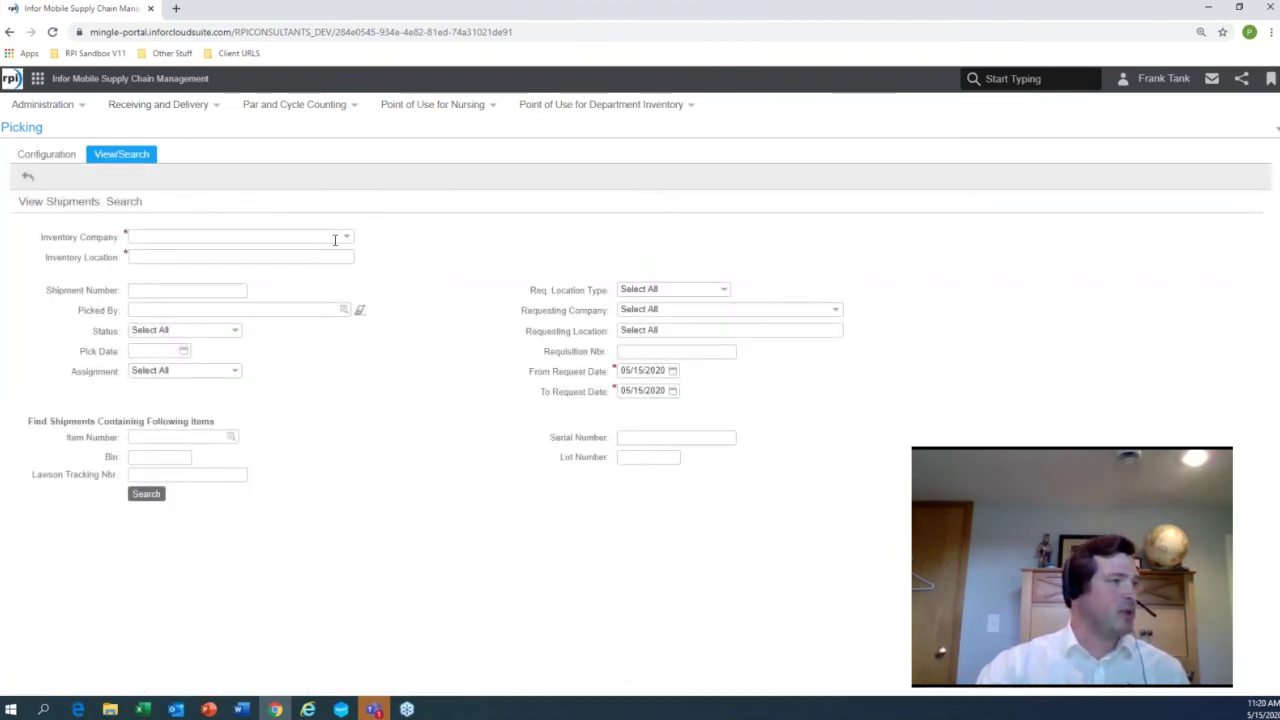
{"action": "left_click", "coordinate": [347, 237]}
{"action": "left_click", "coordinate": [231, 280]}
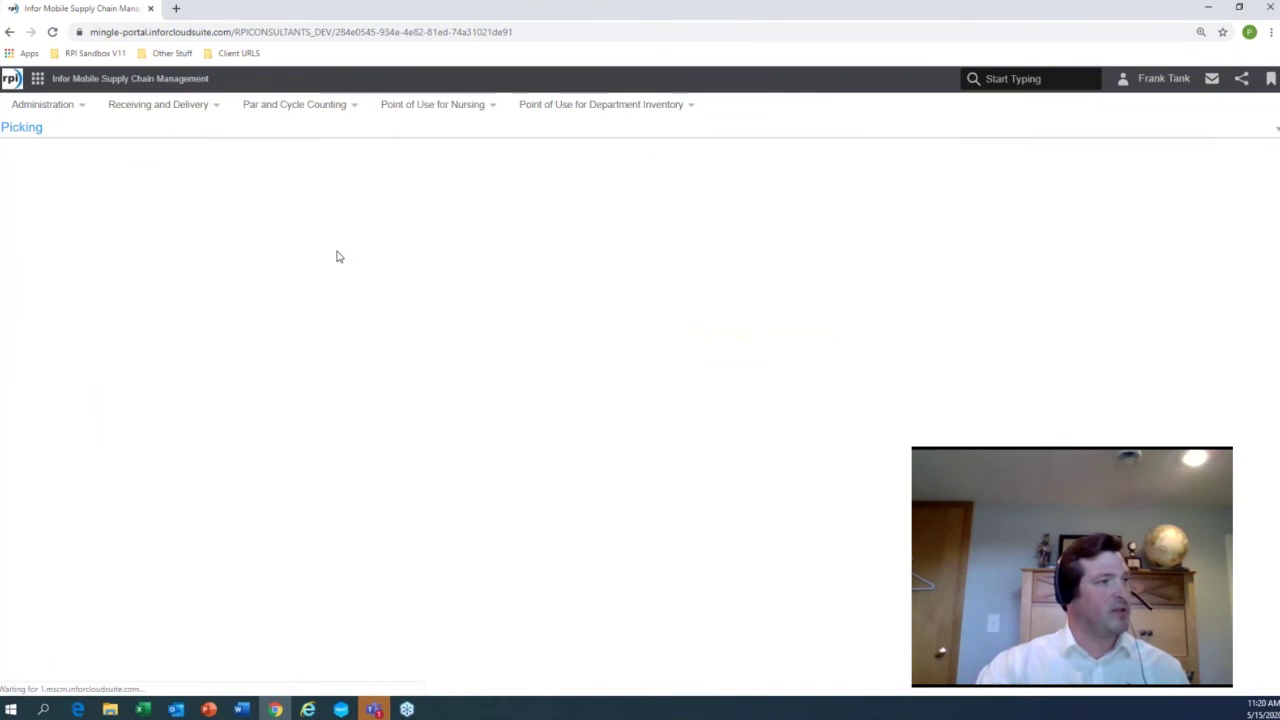
{"action": "left_click", "coordinate": [347, 258]}
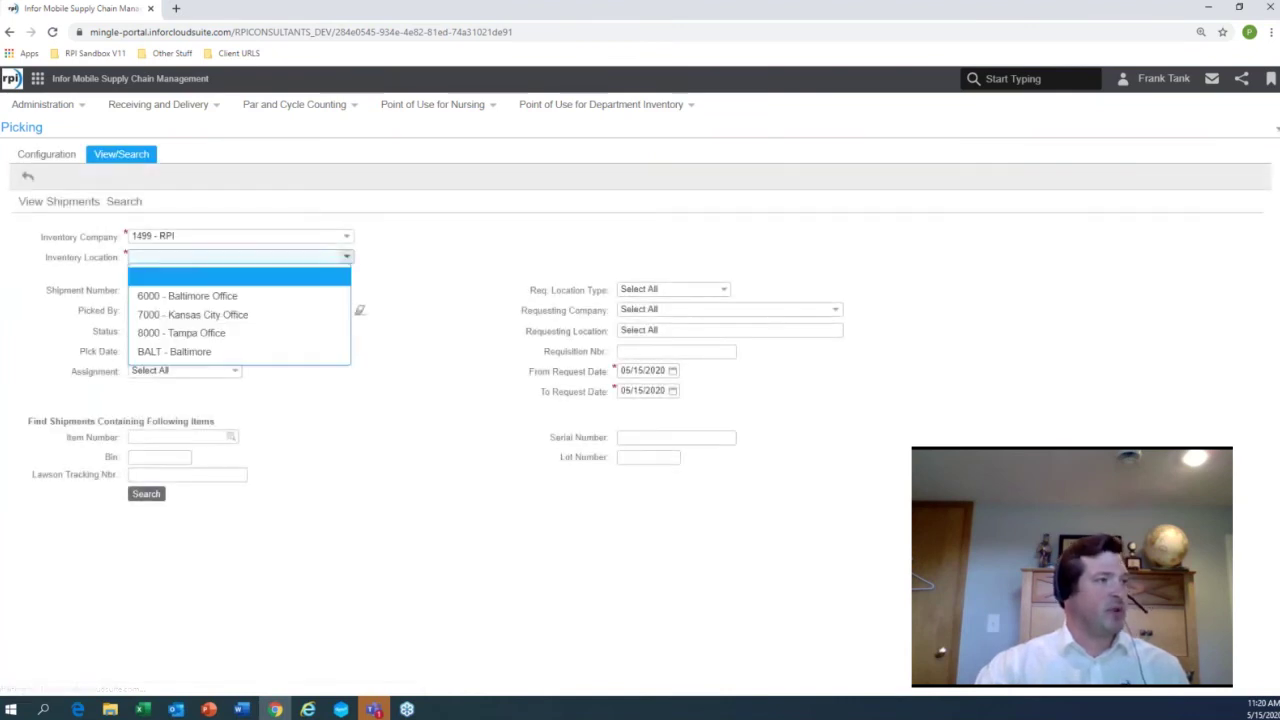
{"action": "left_click", "coordinate": [223, 353]}
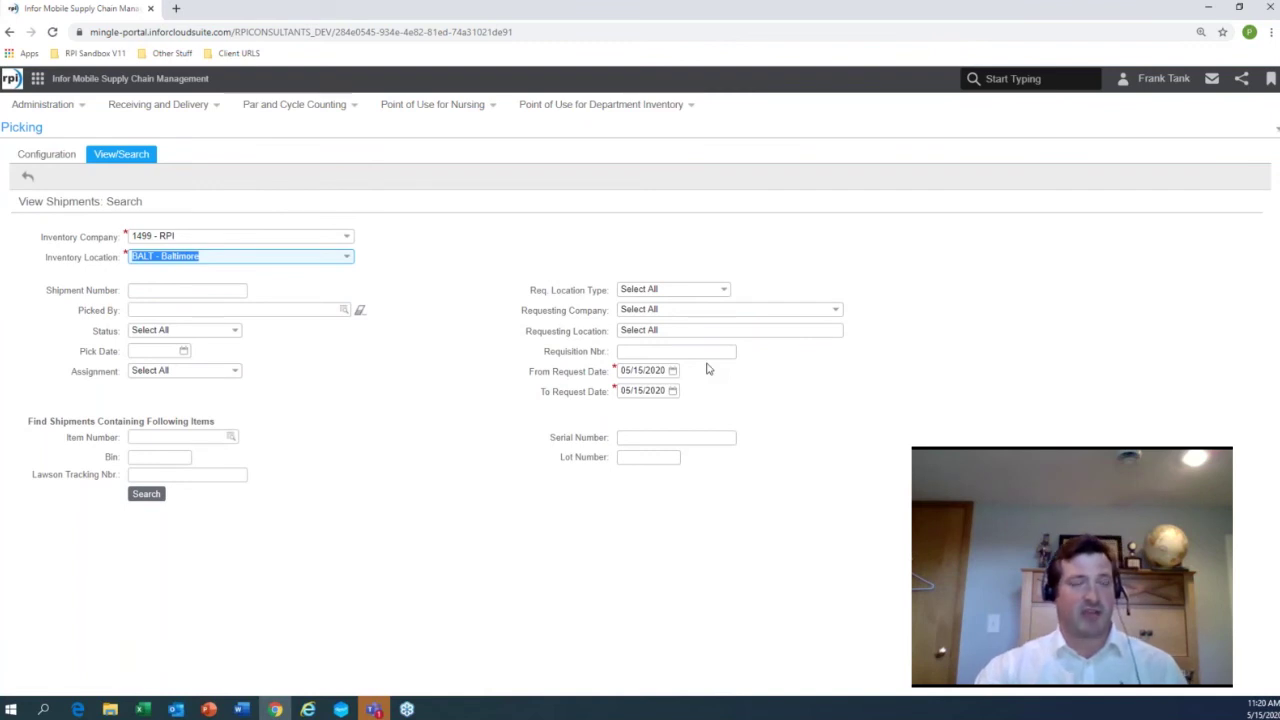
Step: Set the From Request Date to 05/04/2020 and search for the shipments
{"action": "left_click", "coordinate": [672, 370]}
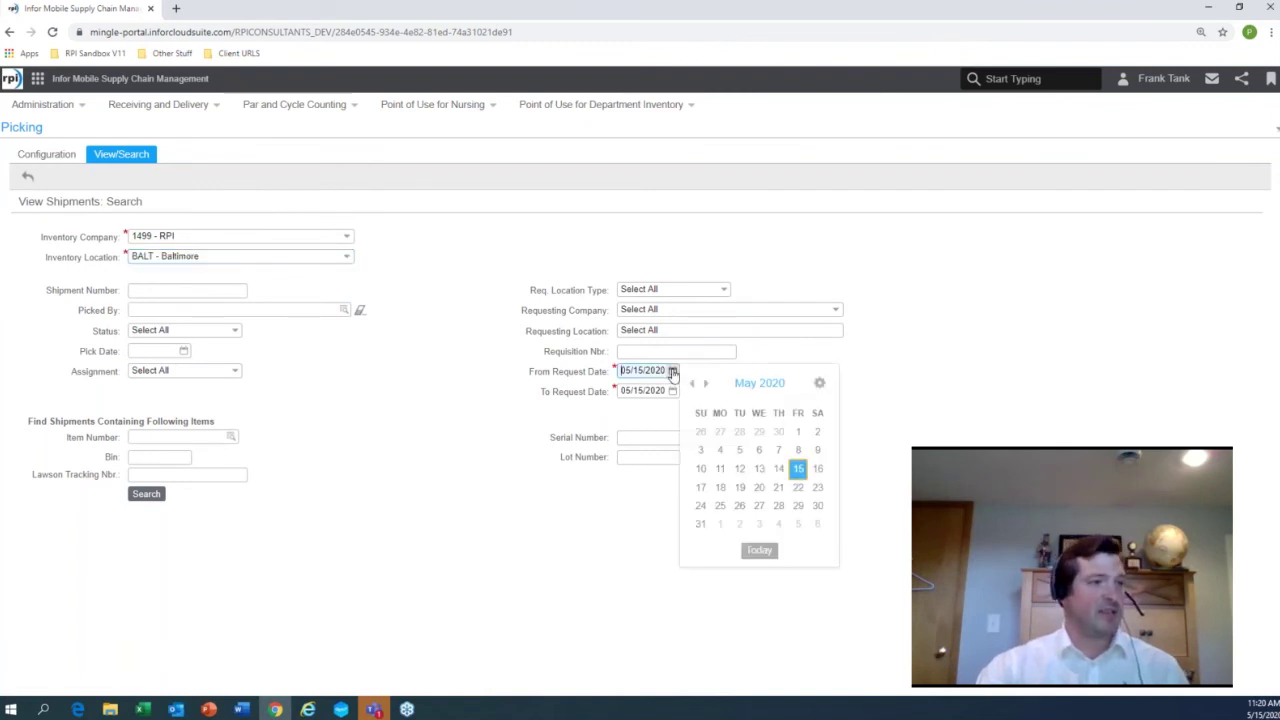
{"action": "left_click", "coordinate": [718, 454]}
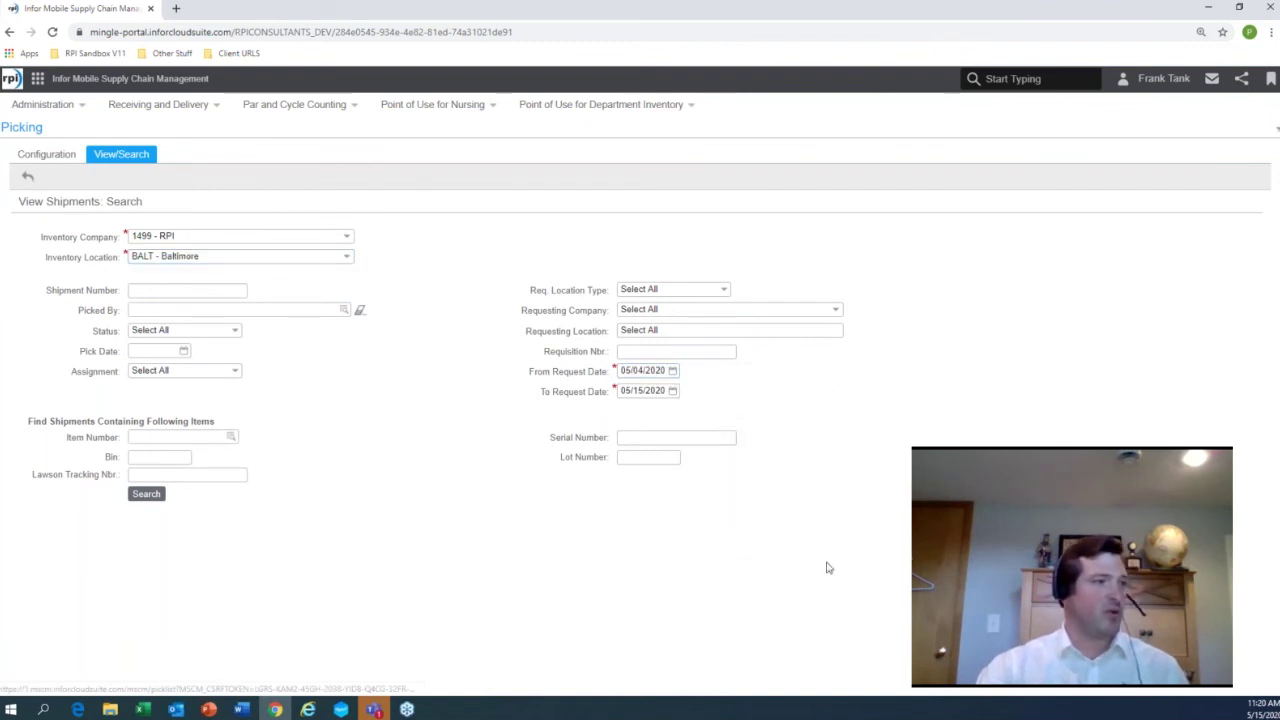
{"action": "left_click", "coordinate": [146, 493]}
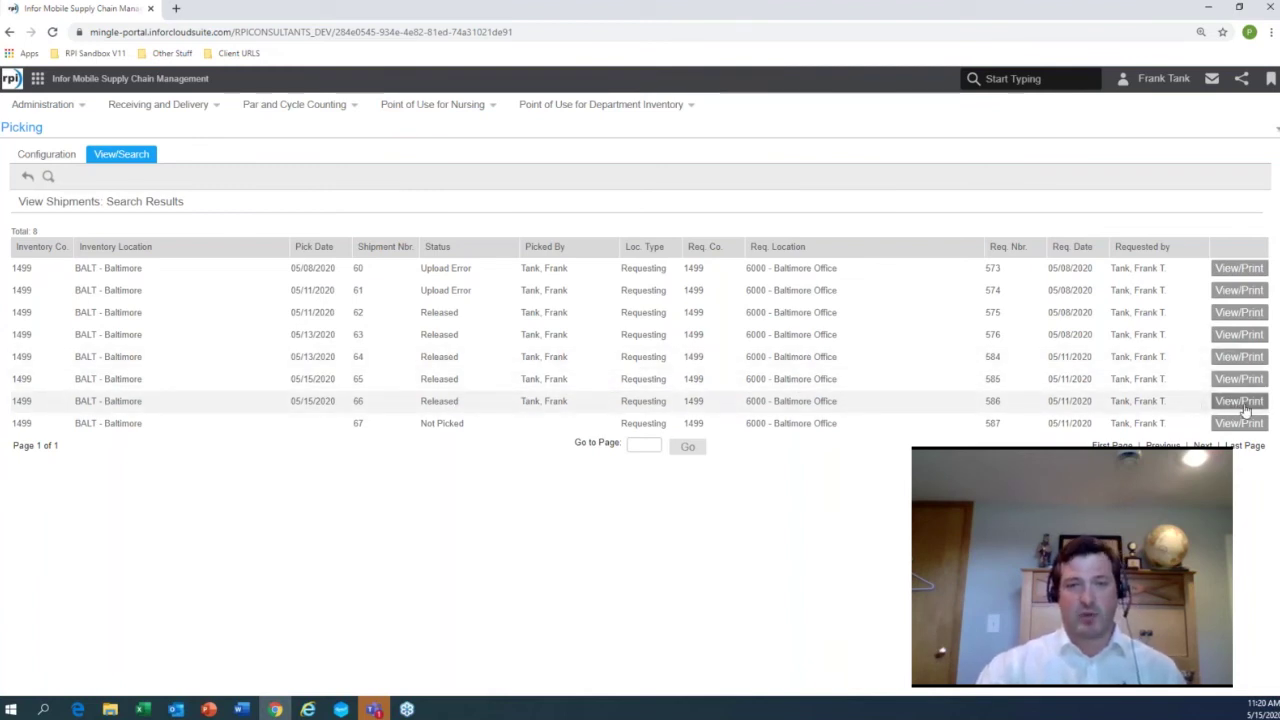
Step: Switch to the presentation slideshow and advance to the Troubleshooting Tips slide
{"action": "key", "text": "alt+Tab"}
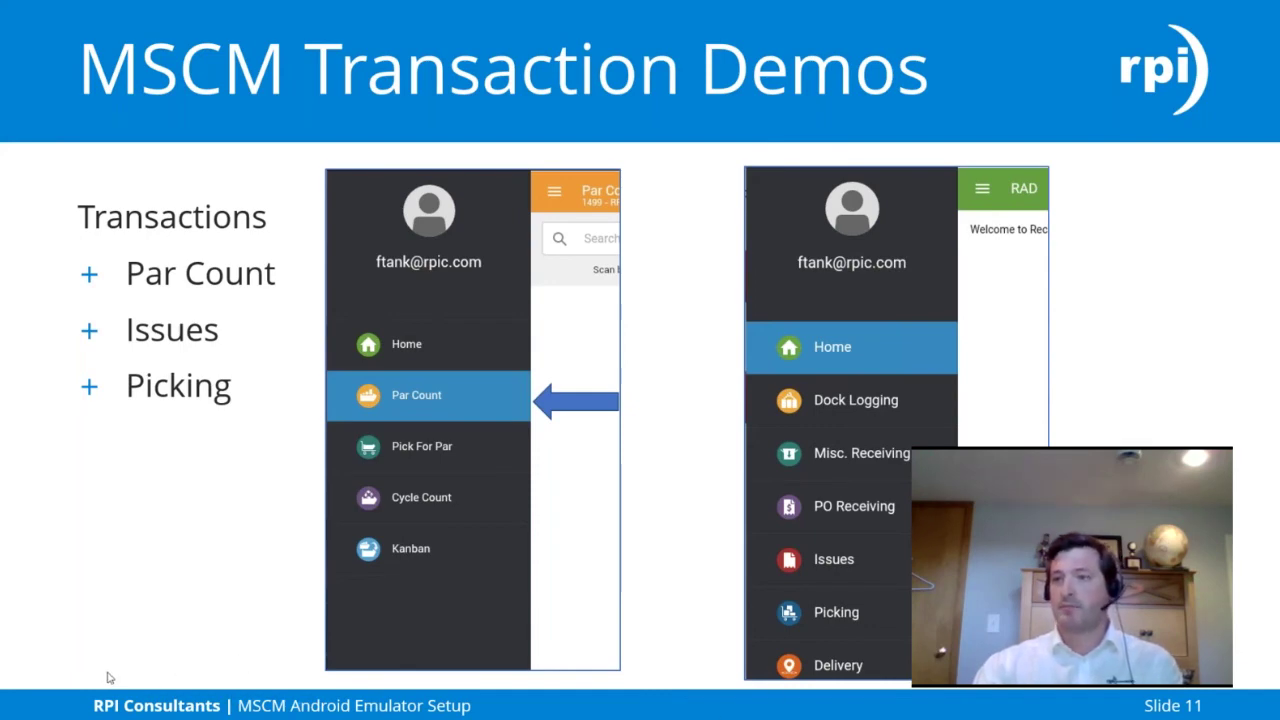
{"action": "left_click", "coordinate": [78, 663]}
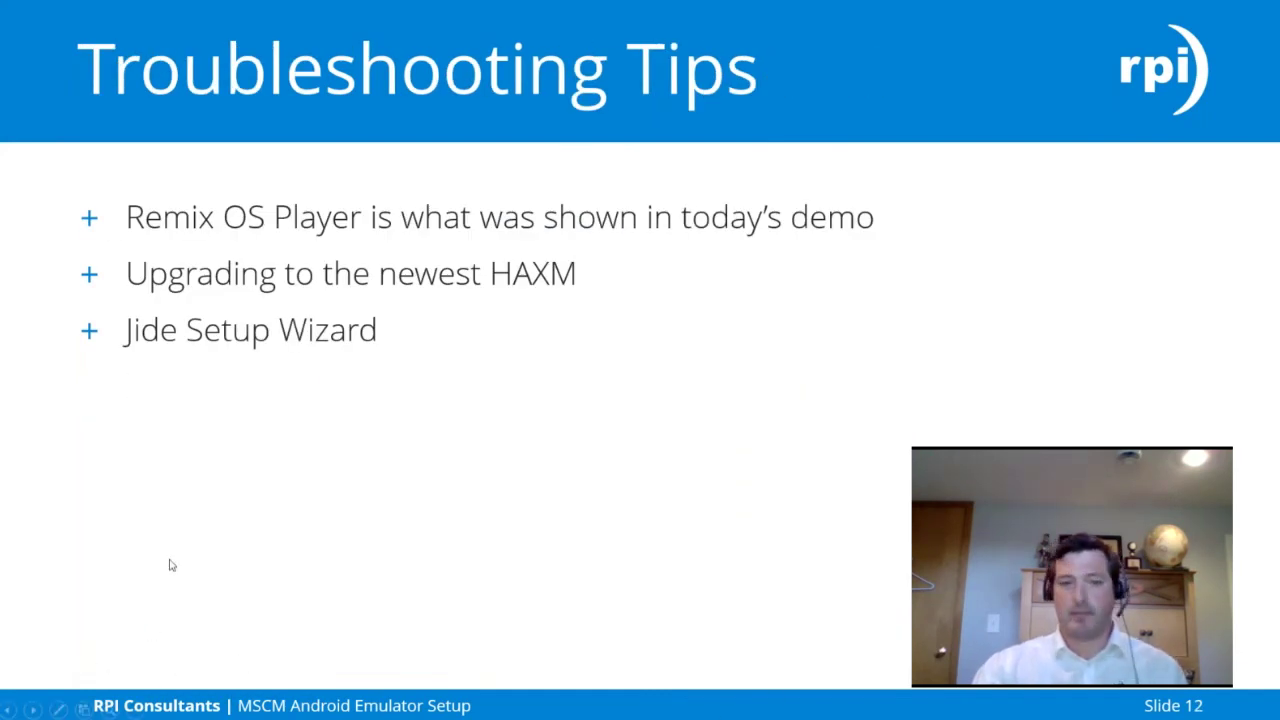